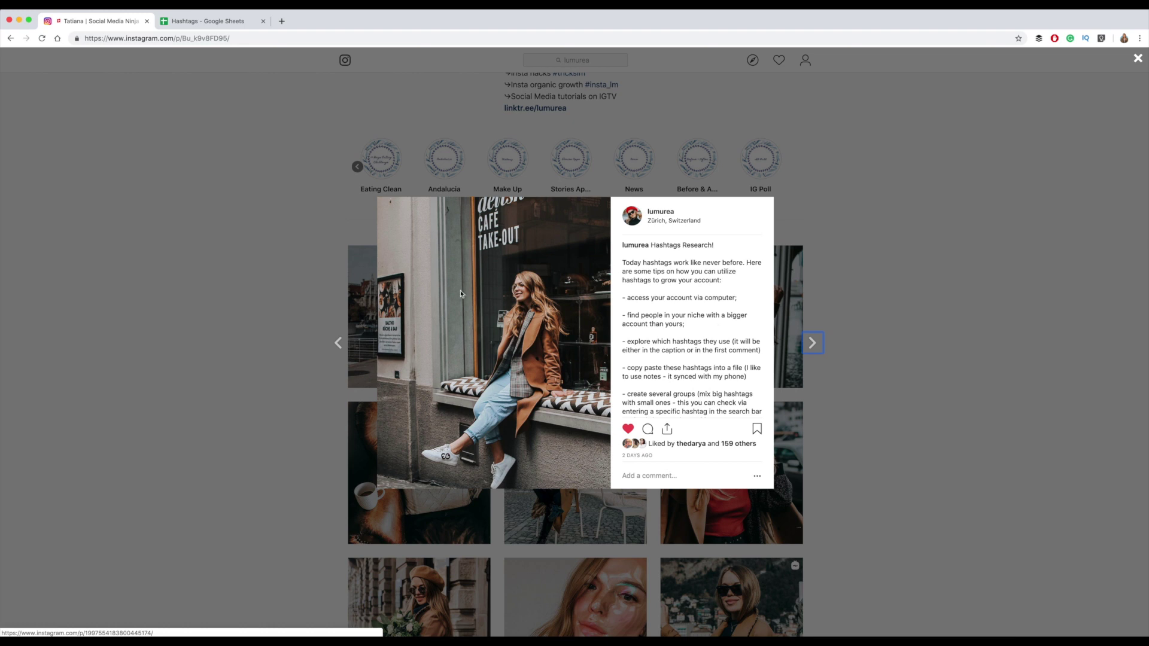
- Open the #womanup hashtag from the post's caption in a new tab and check its number of posts
{"action": "scroll", "coordinate": [705, 377], "scroll_direction": "down", "scroll_amount": 10}
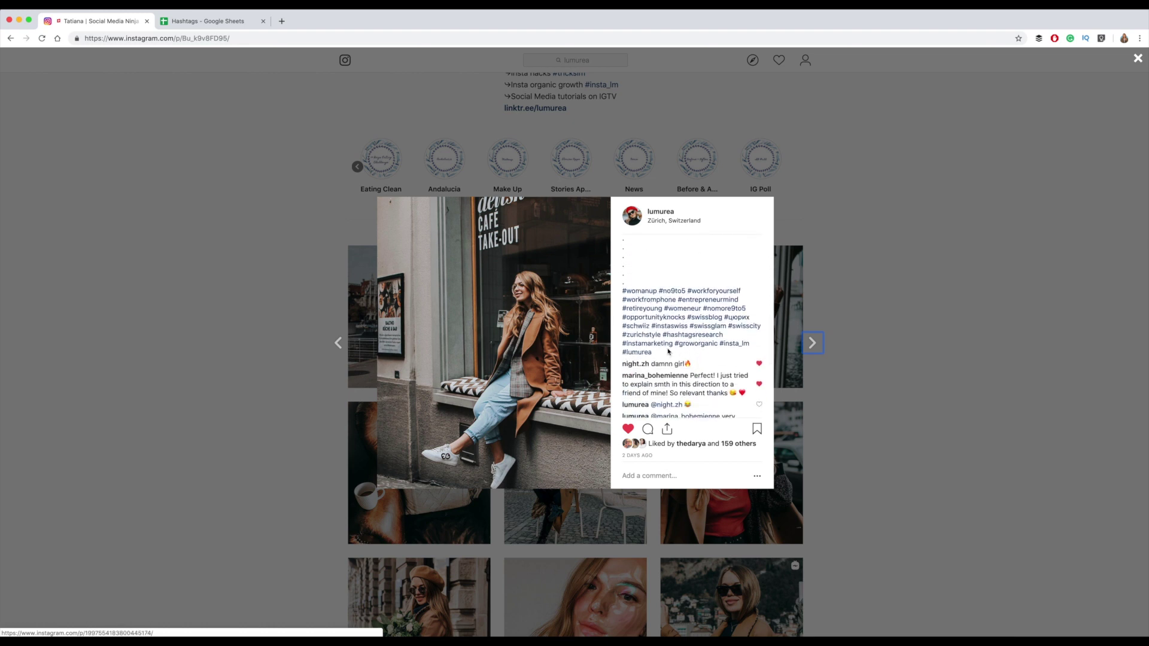
{"action": "right_click", "coordinate": [648, 293]}
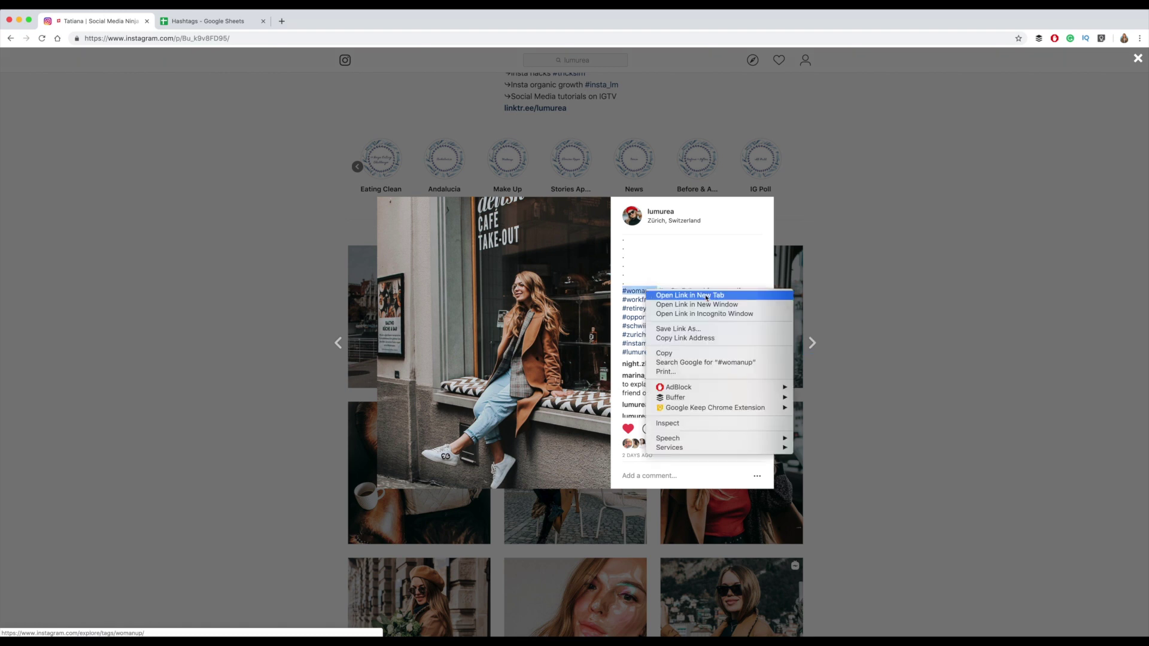
{"action": "left_click", "coordinate": [707, 298]}
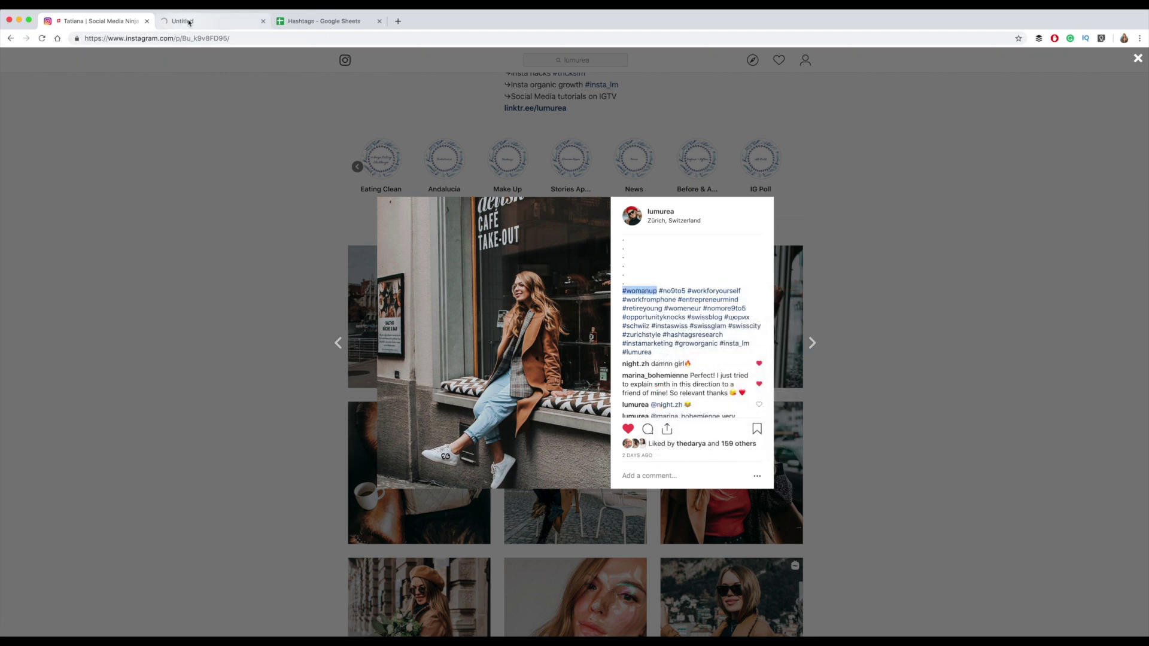
{"action": "left_click", "coordinate": [173, 21]}
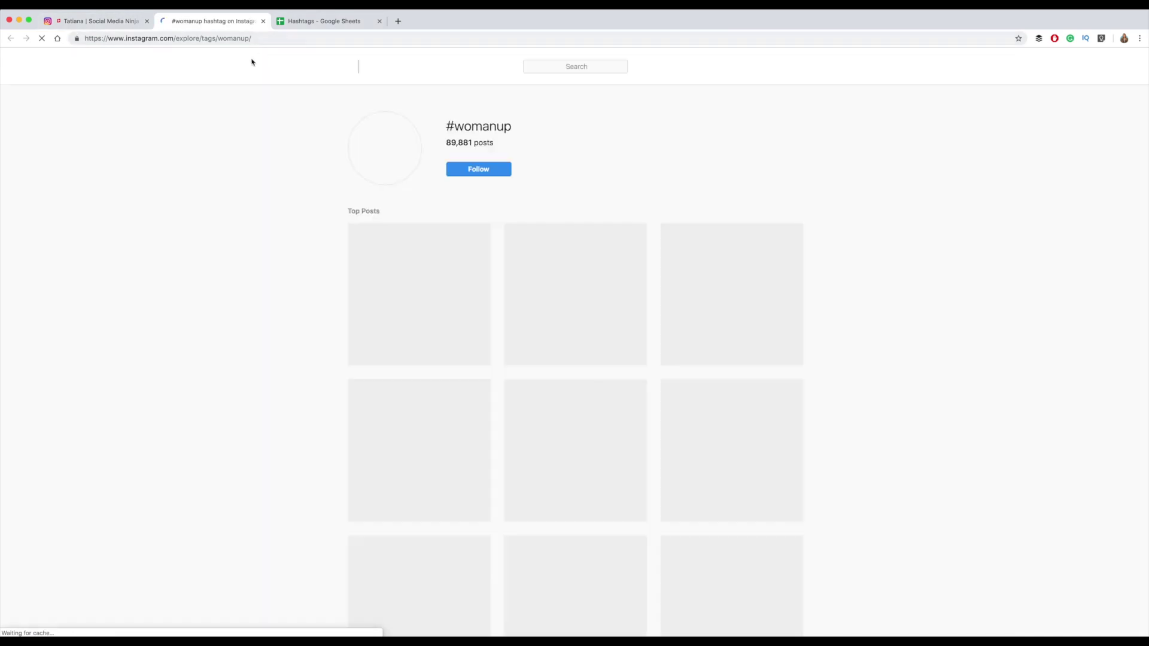
{"action": "left_click_drag", "start_coordinate": [521, 149], "coordinate": [444, 148]}
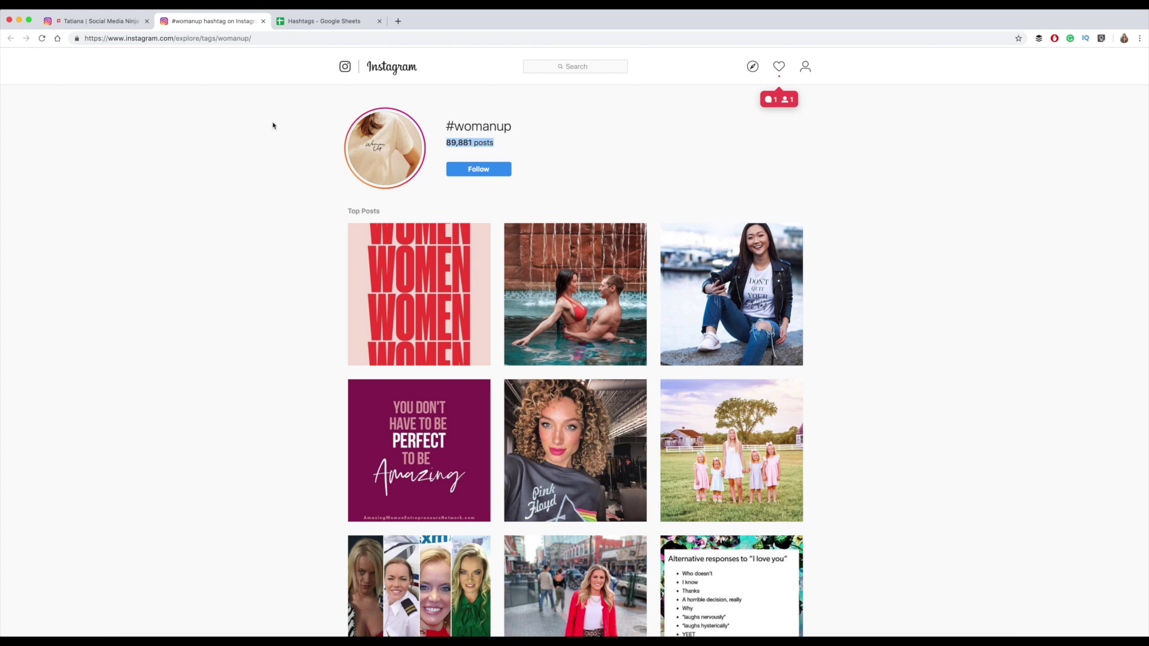
- Compare the #womanup post count with the size ranges in the Hashtags spreadsheet
{"action": "left_click", "coordinate": [336, 23]}
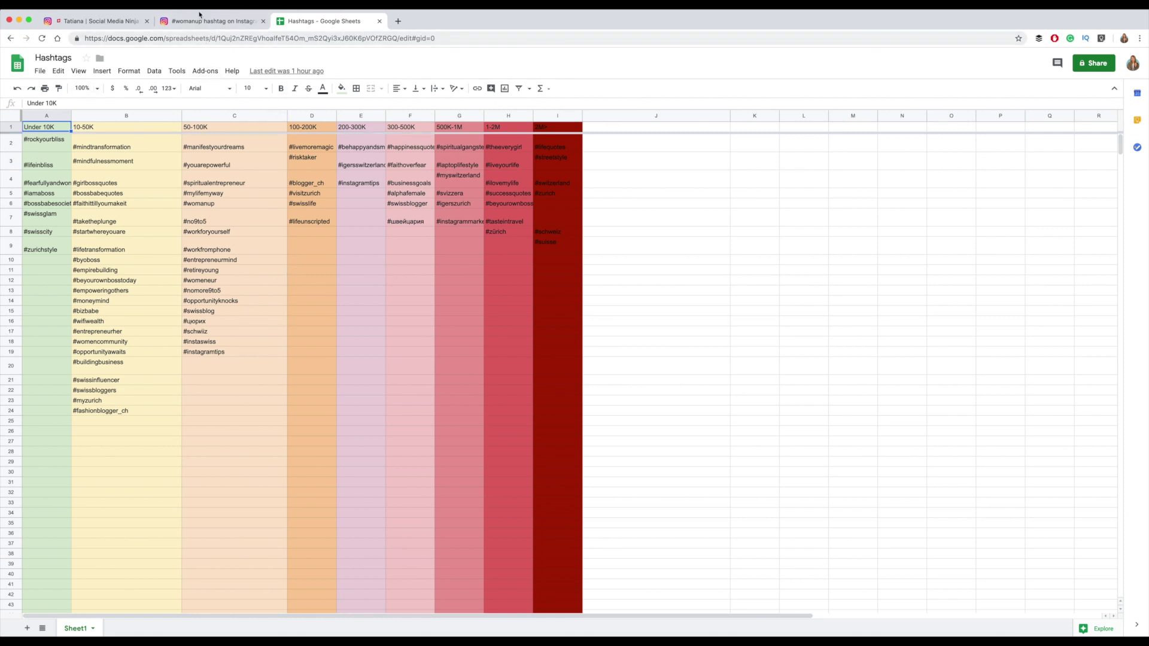
{"action": "left_click", "coordinate": [222, 22]}
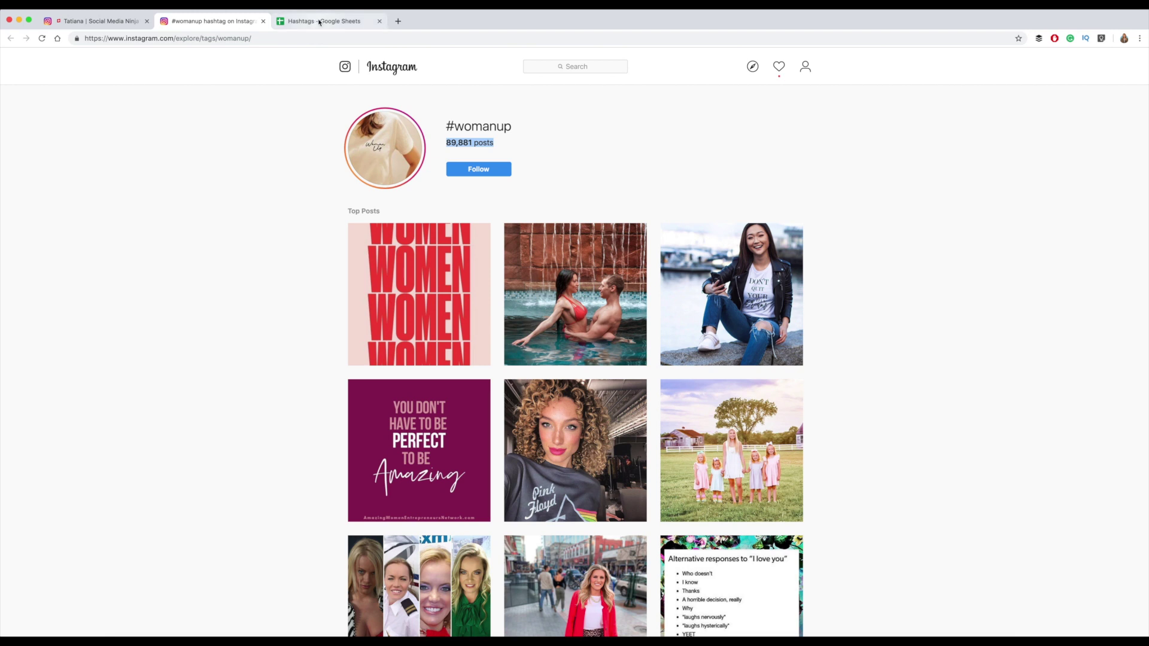
{"action": "left_click", "coordinate": [319, 22]}
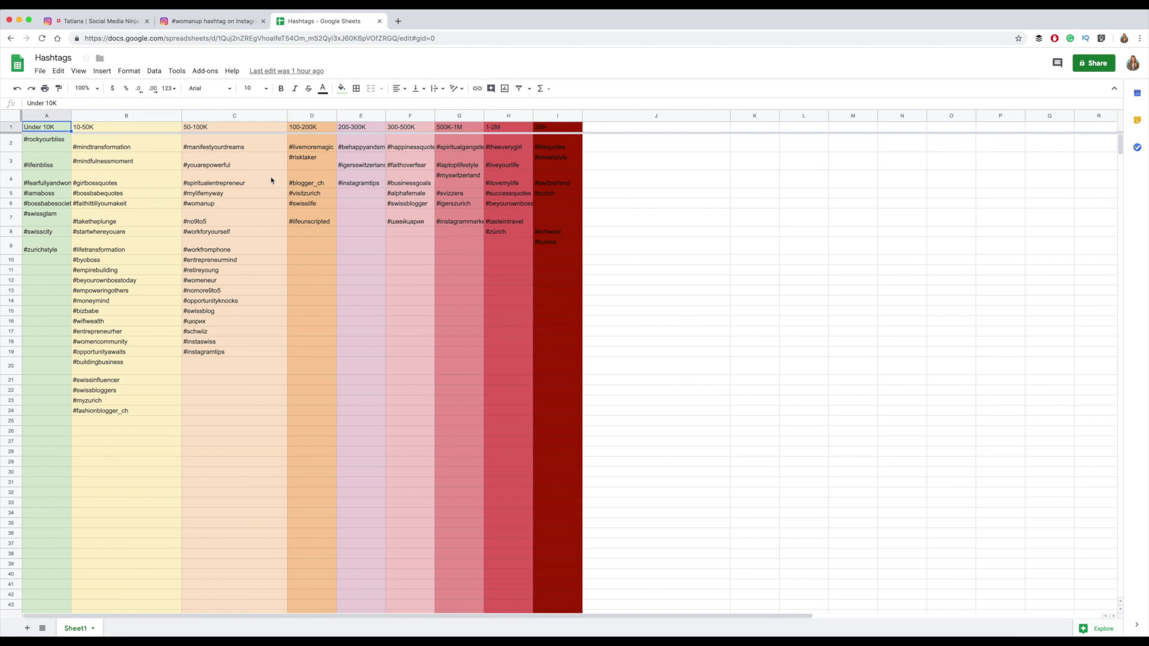
{"action": "left_click", "coordinate": [211, 362]}
{"action": "left_click", "coordinate": [150, 106]}
{"action": "type", "text": "- Mums & Kids - Fitness & Sport - Cooking - Beauty - Fashion - Traveling - Business"}
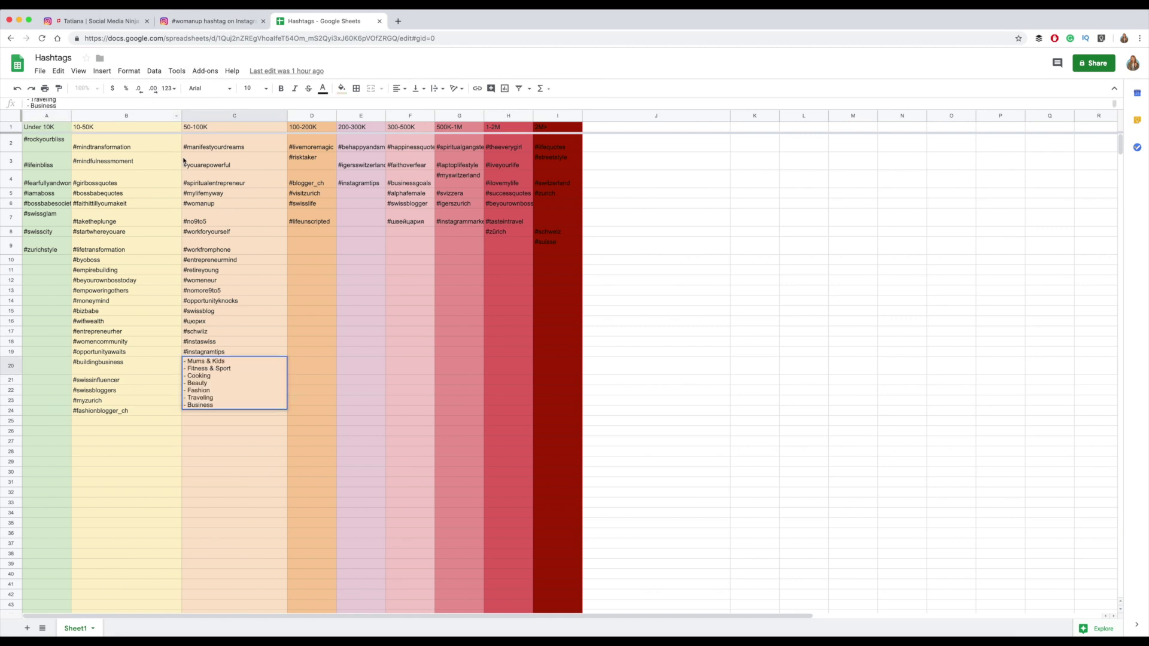
{"action": "left_click_drag", "start_coordinate": [214, 407], "coordinate": [174, 332]}
{"action": "key", "text": "BackSpace"}
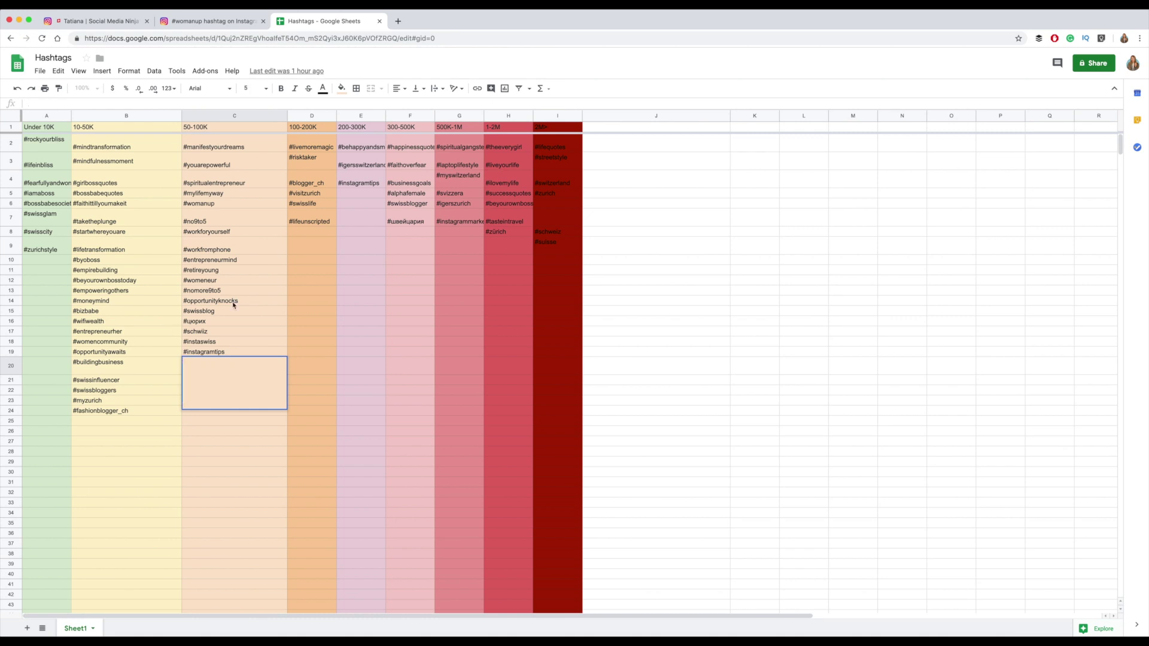
- Copy the #womanup hashtag from its Instagram page into cell C20 of the 50-100K column in the Hashtags spreadsheet
{"action": "left_click", "coordinate": [213, 21]}
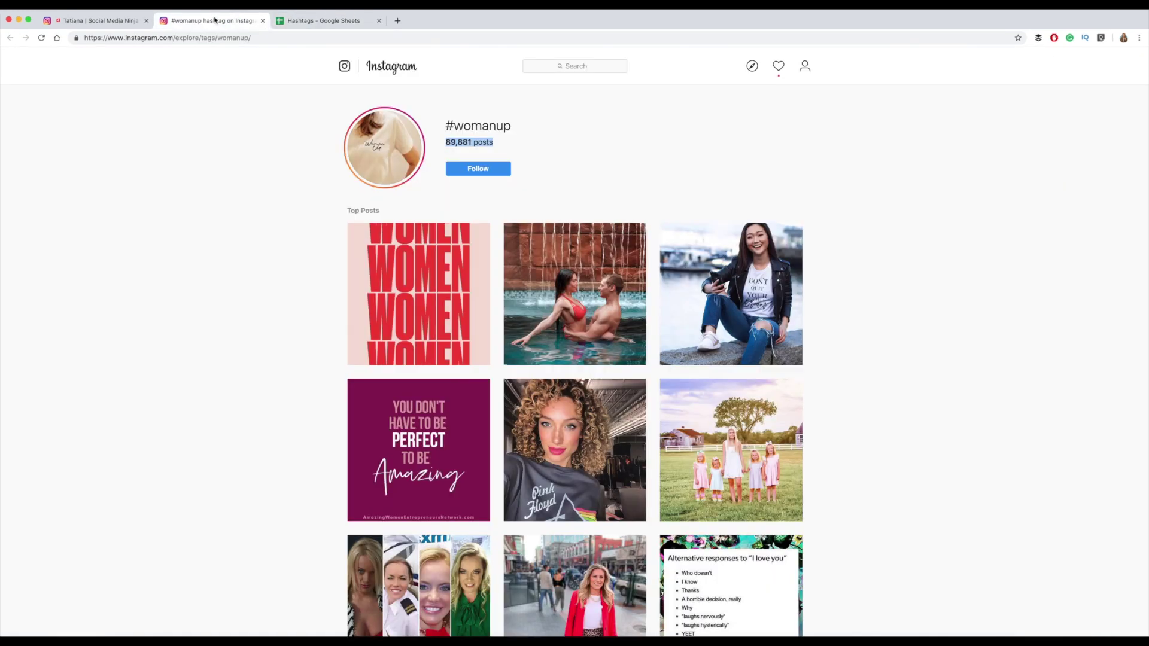
{"action": "left_click_drag", "start_coordinate": [452, 125], "coordinate": [518, 126]}
{"action": "key", "text": "ctrl+c"}
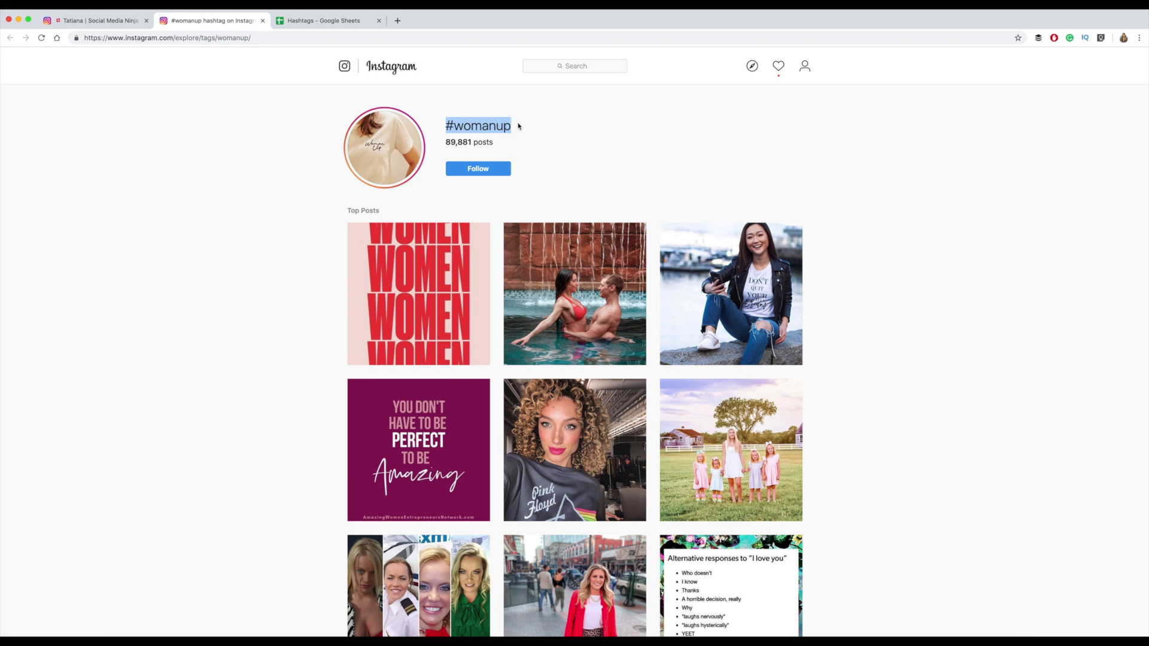
{"action": "left_click", "coordinate": [309, 21]}
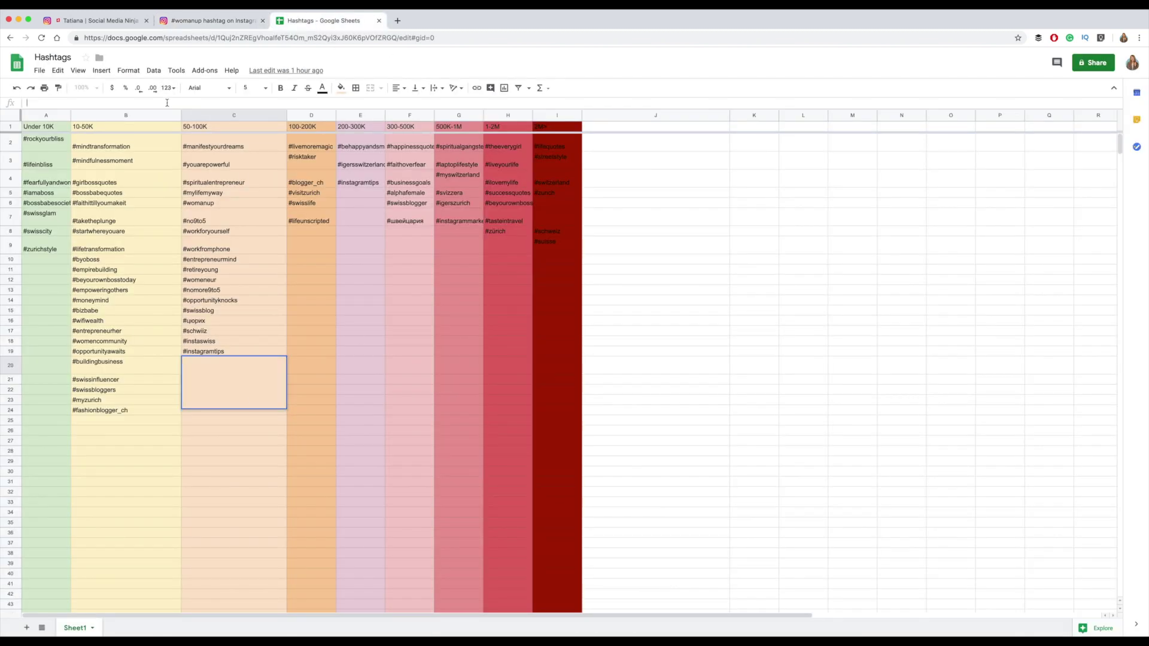
{"action": "key", "text": "ctrl+v"}
{"action": "left_click", "coordinate": [251, 362]}
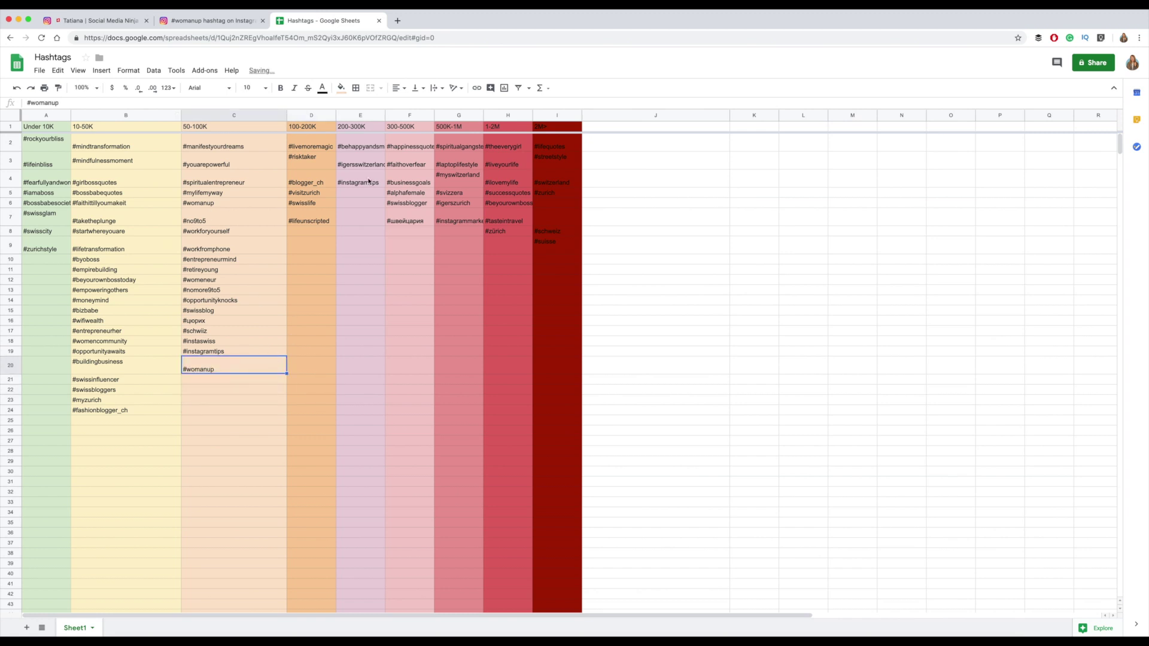
- Close the #womanup page and open the #instaswiss hashtag from the Instagram post in a new tab
{"action": "left_click", "coordinate": [217, 21]}
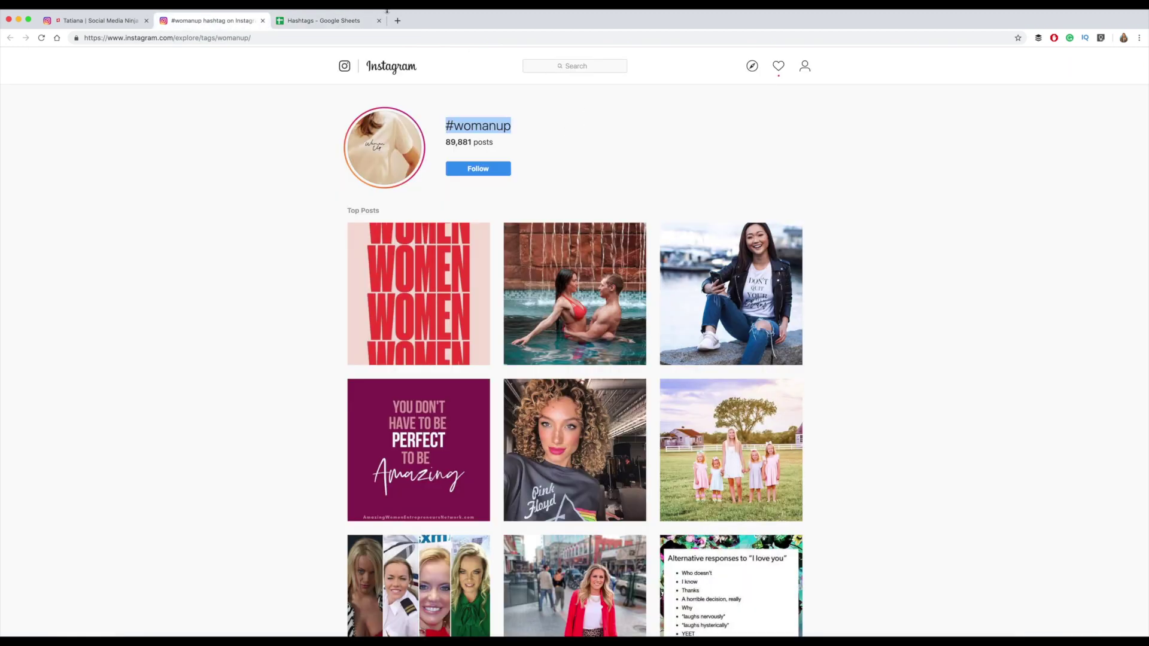
{"action": "left_click", "coordinate": [262, 20]}
{"action": "left_click", "coordinate": [92, 20]}
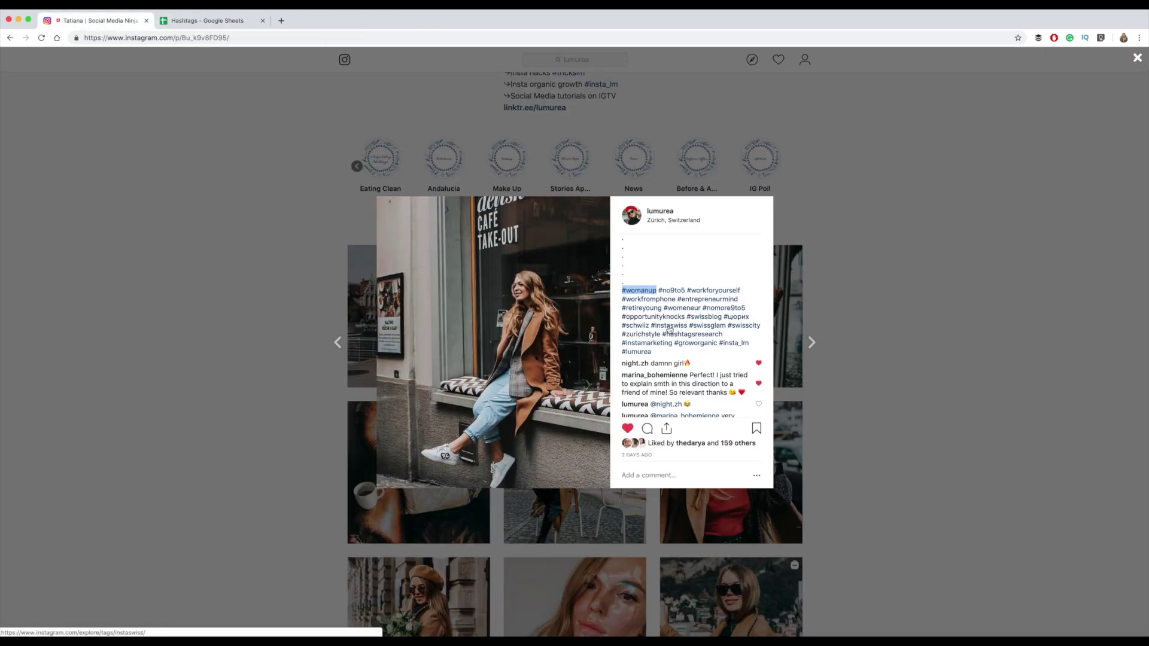
{"action": "right_click", "coordinate": [669, 328]}
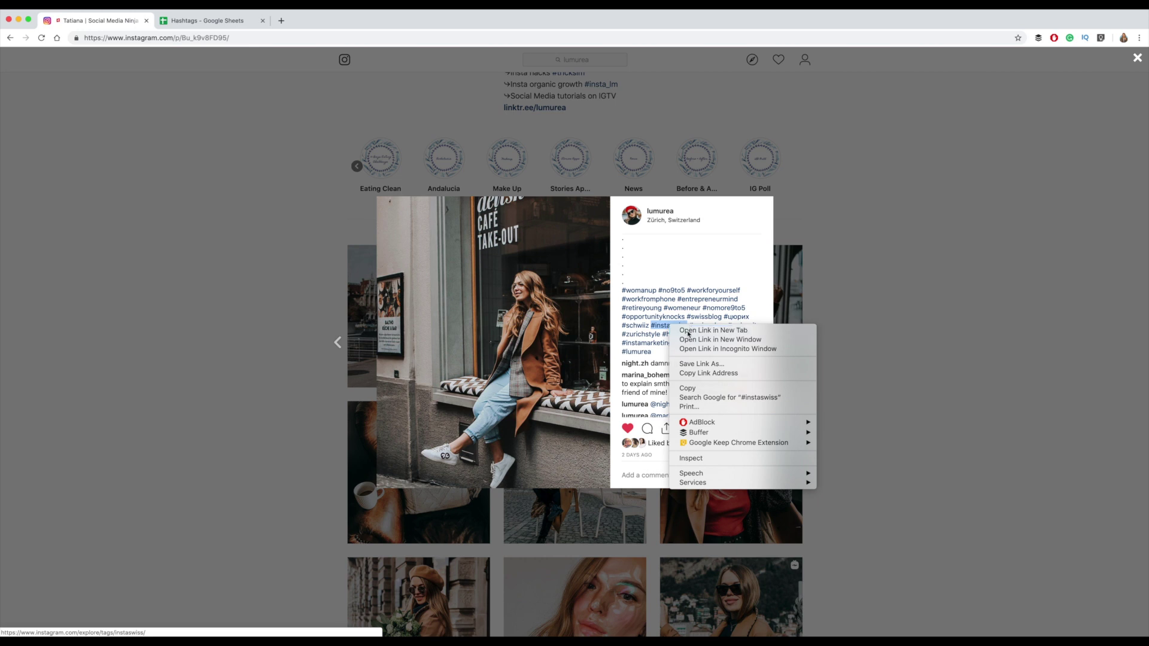
{"action": "left_click", "coordinate": [688, 336]}
{"action": "left_click", "coordinate": [193, 24]}
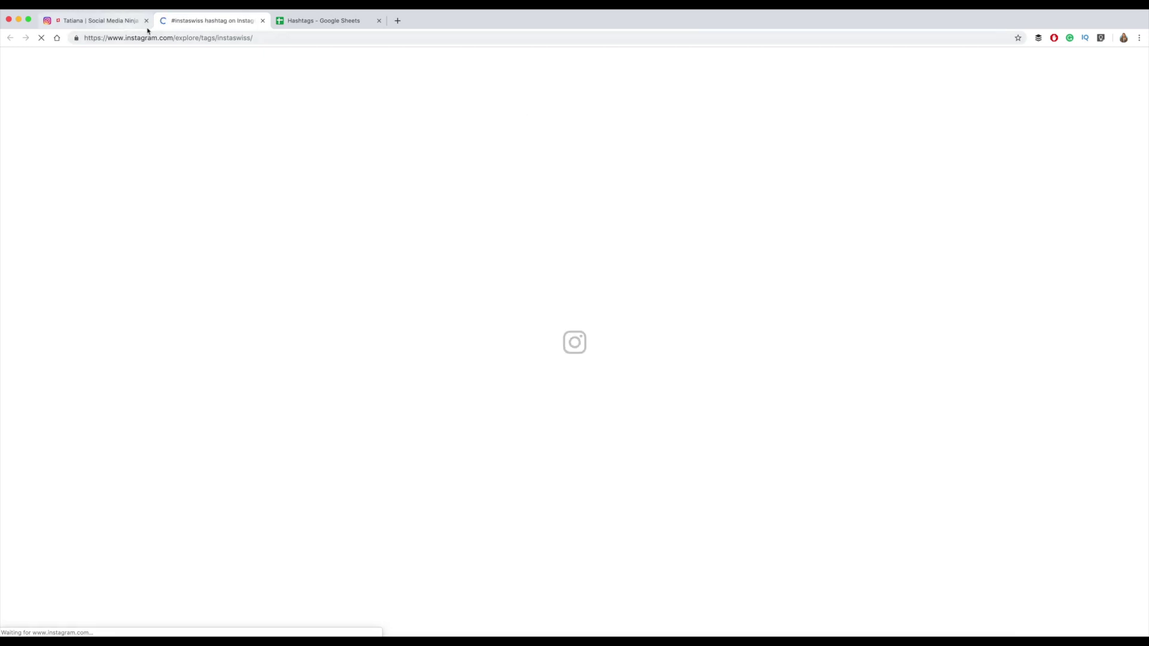
- Copy the #instaswiss hashtag into cell C21 of the 50-100K column in the Hashtags spreadsheet
{"action": "left_click_drag", "start_coordinate": [518, 125], "coordinate": [439, 129]}
{"action": "key", "text": "super+c"}
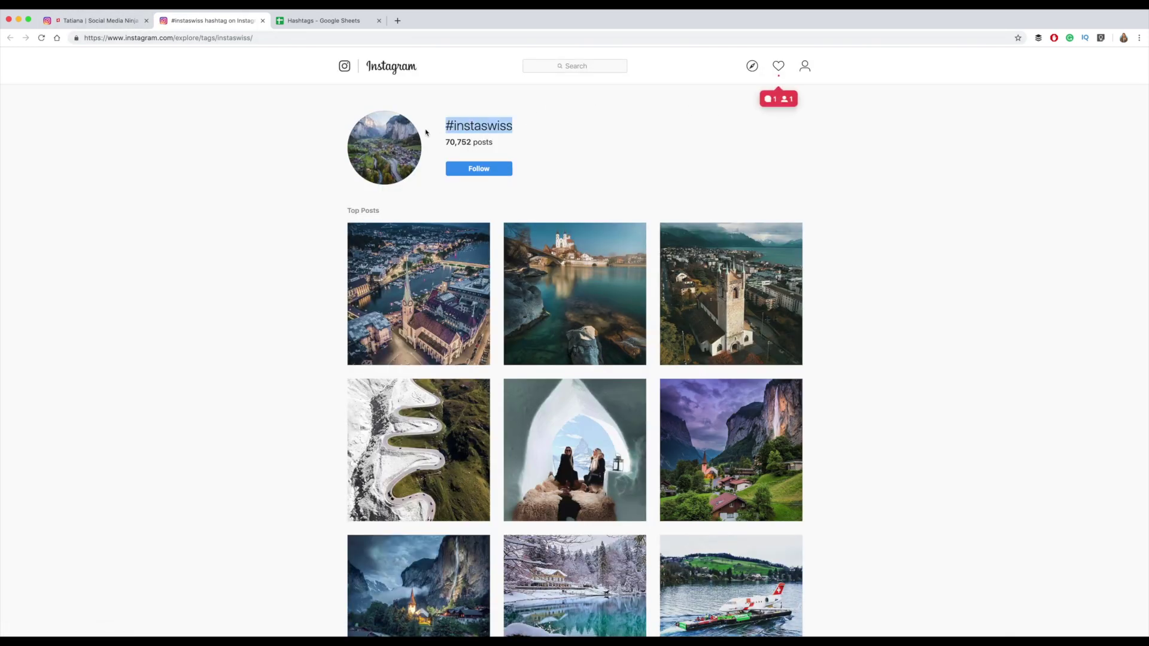
{"action": "left_click", "coordinate": [336, 24]}
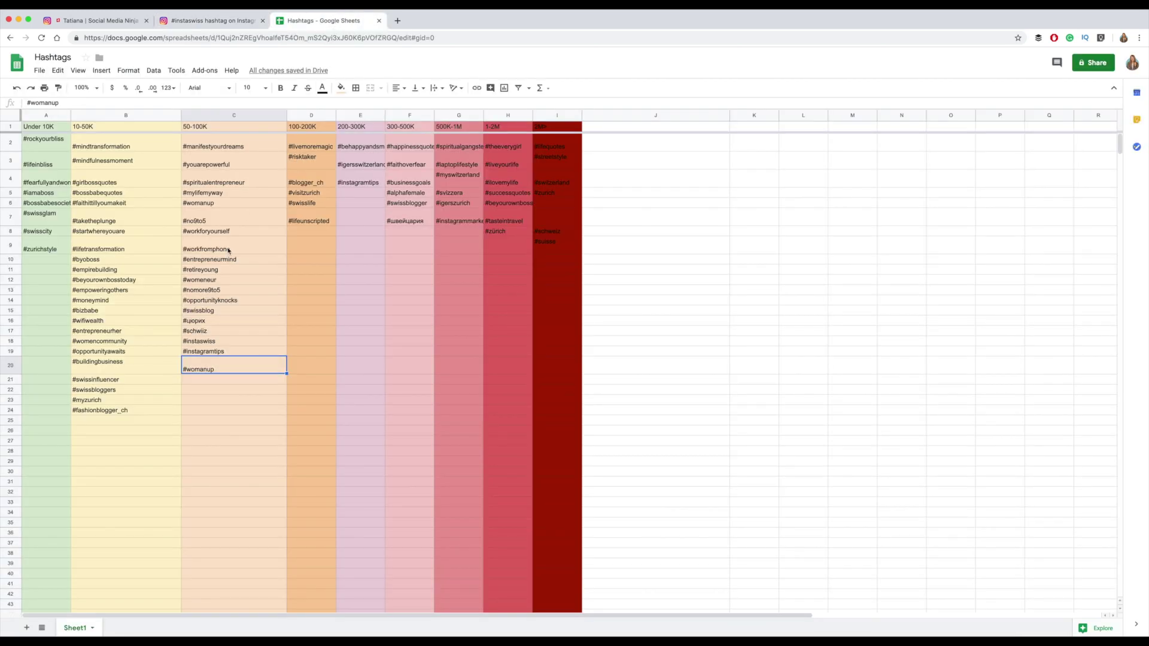
{"action": "left_click", "coordinate": [203, 380]}
{"action": "left_click", "coordinate": [123, 101]}
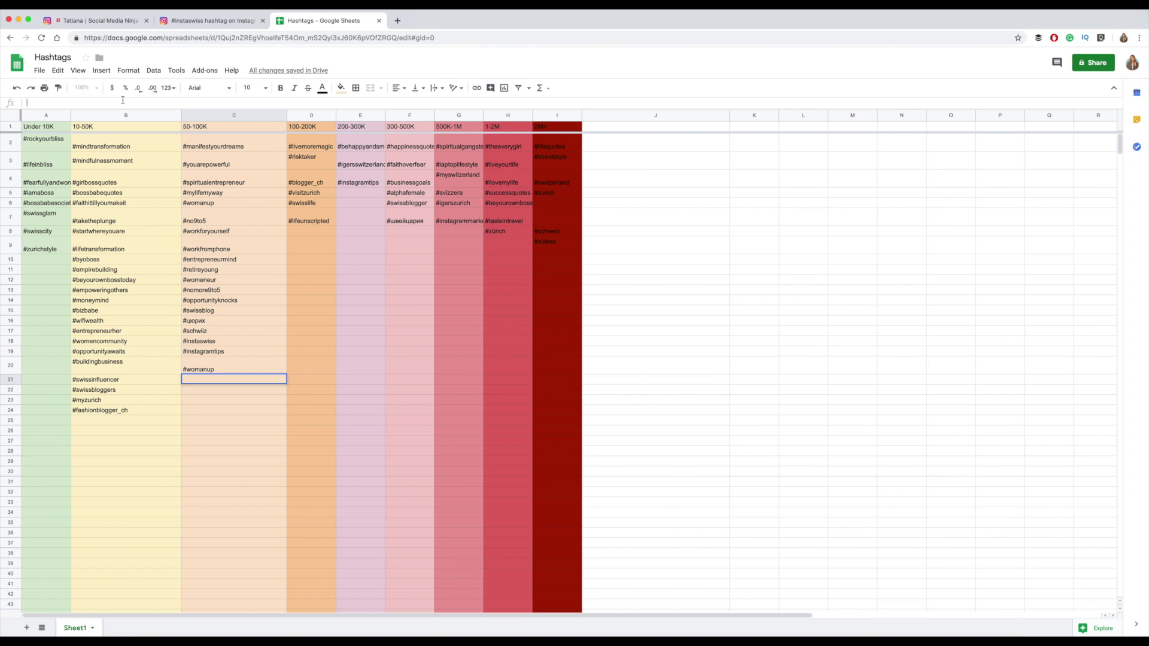
{"action": "key", "text": "super+v"}
{"action": "left_click", "coordinate": [198, 400]}
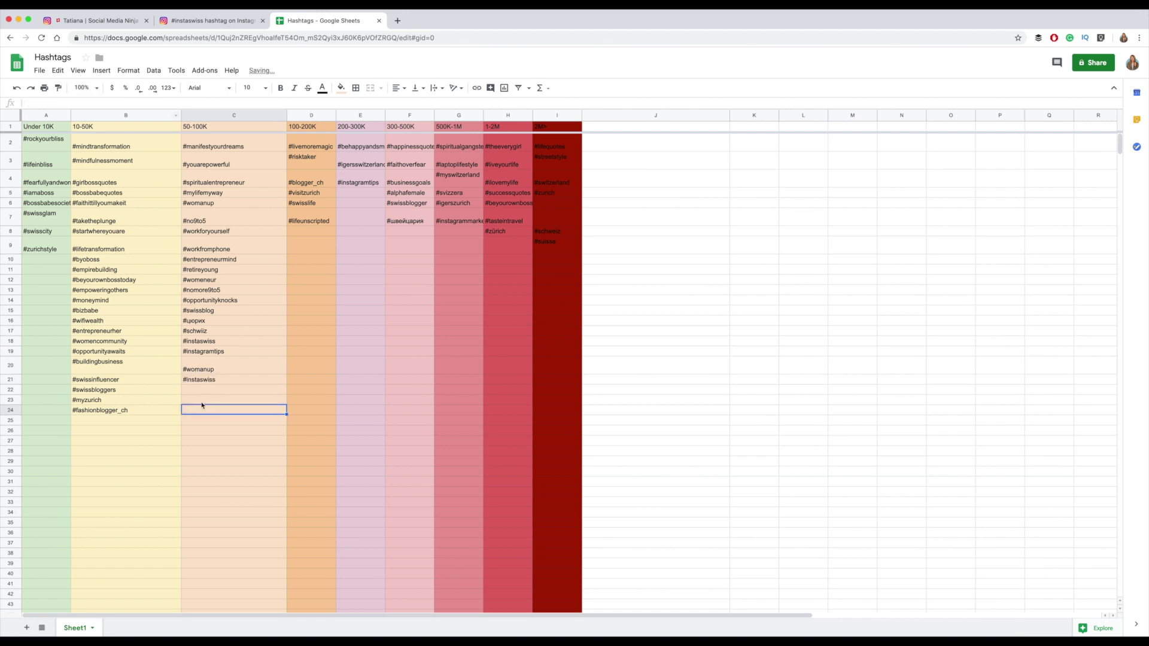
- Close the #instaswiss page and the open post to return to the Instagram profile
{"action": "left_click", "coordinate": [204, 22]}
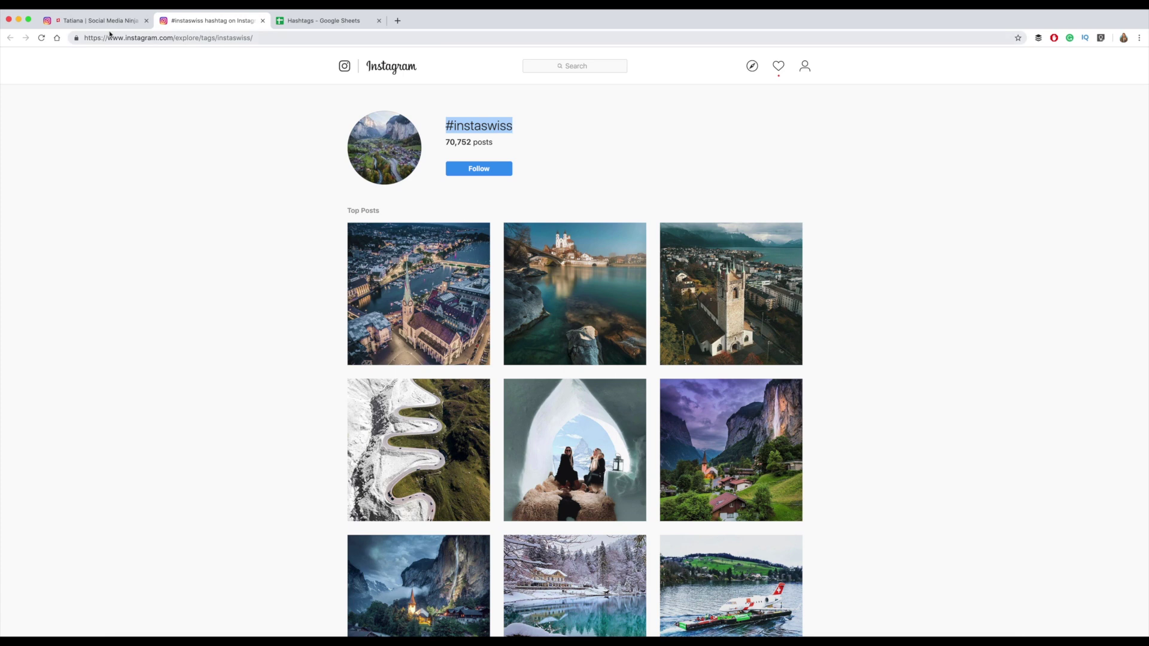
{"action": "key", "text": "super+w"}
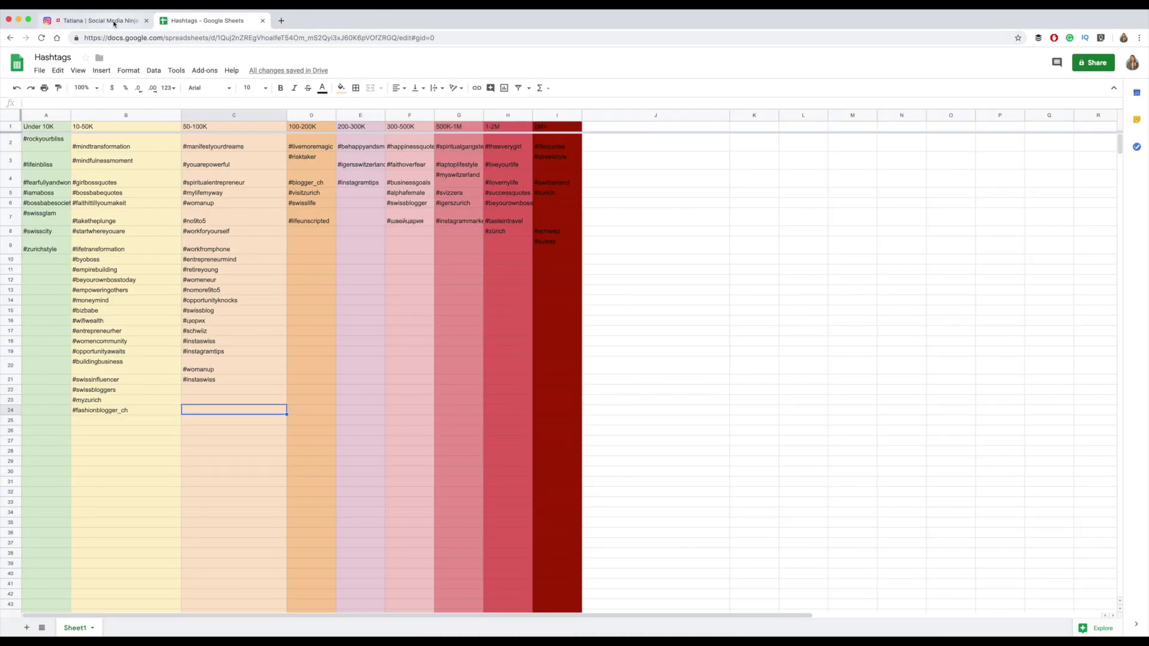
{"action": "left_click", "coordinate": [114, 23]}
{"action": "left_click", "coordinate": [909, 167]}
{"action": "scroll", "coordinate": [539, 177], "scroll_direction": "up", "scroll_amount": 3}
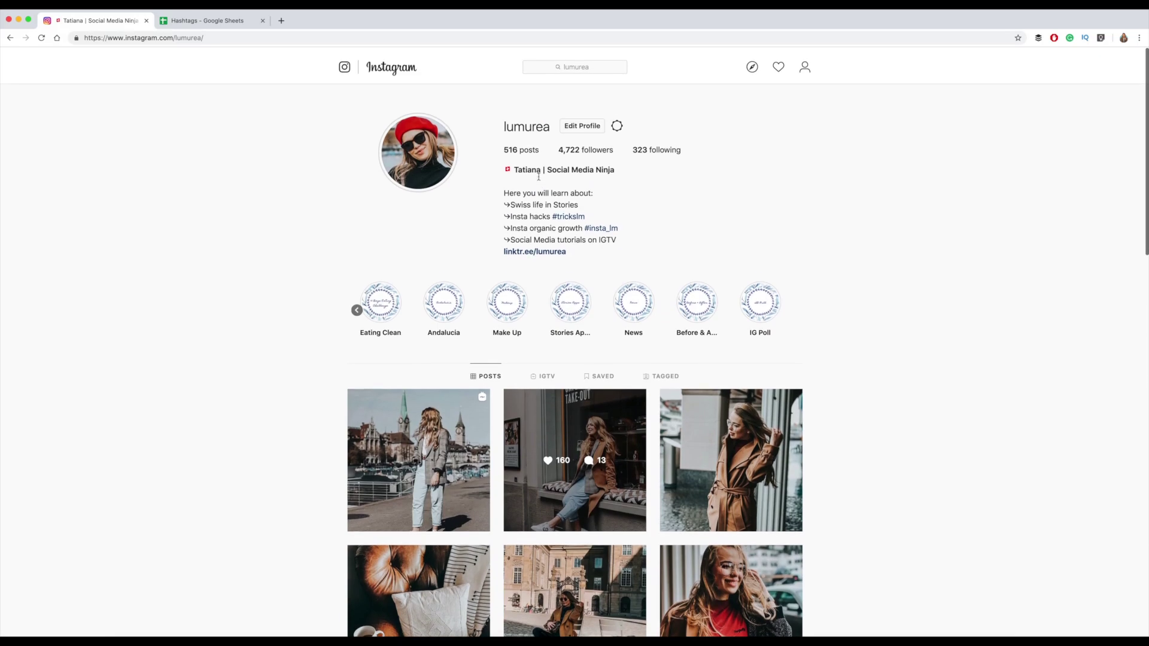
- Search Instagram for hashtags beginning with #soci and open the #socialmediamarketing page
{"action": "left_click", "coordinate": [555, 65]}
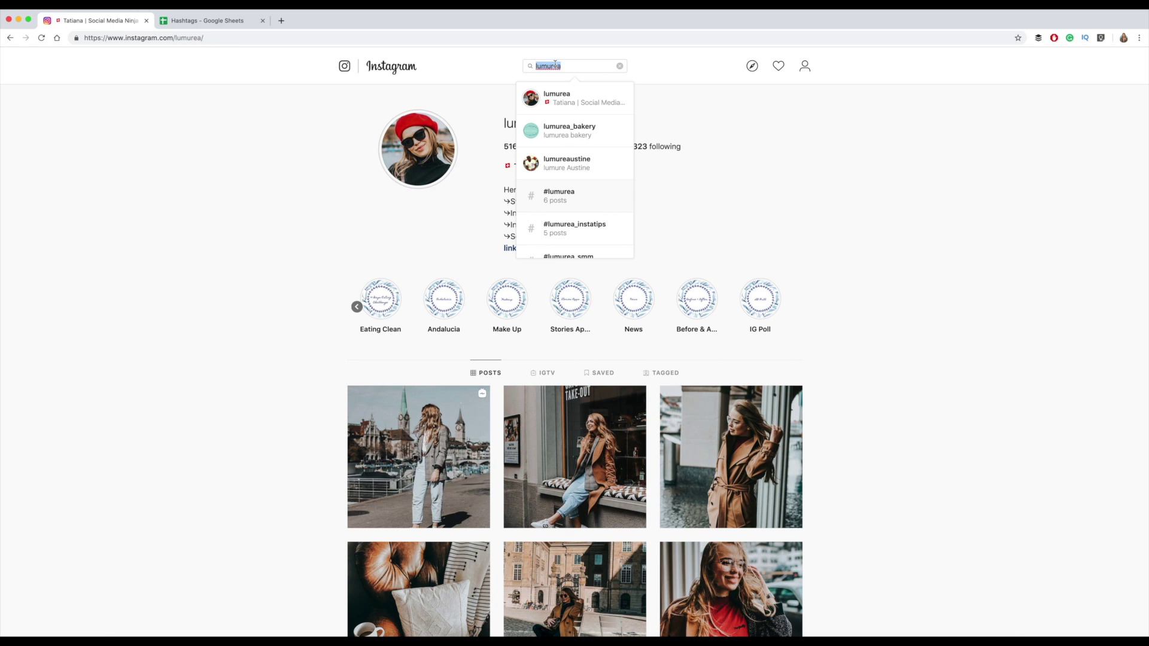
{"action": "key", "text": "BackSpace"}
{"action": "type", "text": "#socila"}
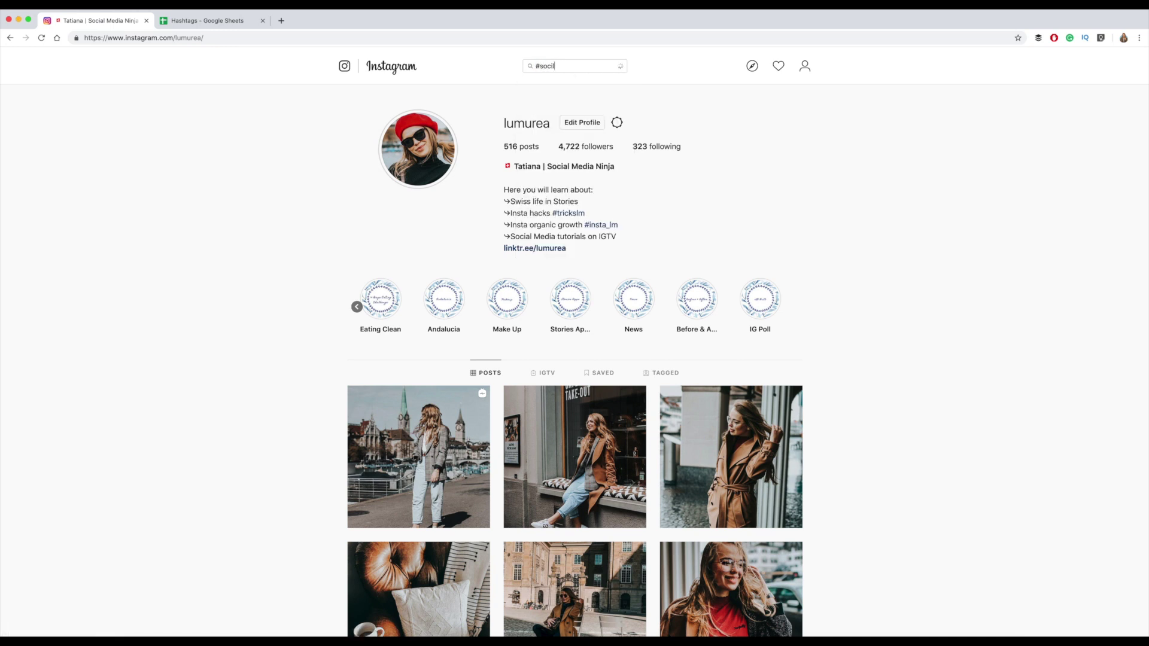
{"action": "key", "text": "BackSpace"}
{"action": "type", "text": "al"}
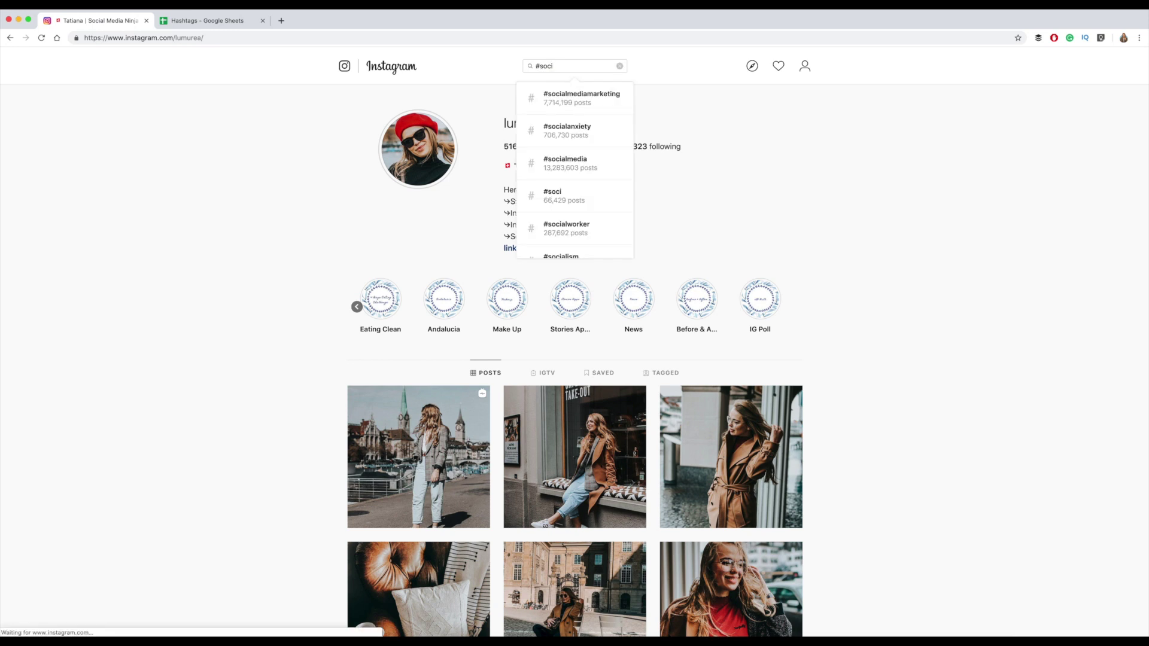
{"action": "left_click", "coordinate": [618, 100]}
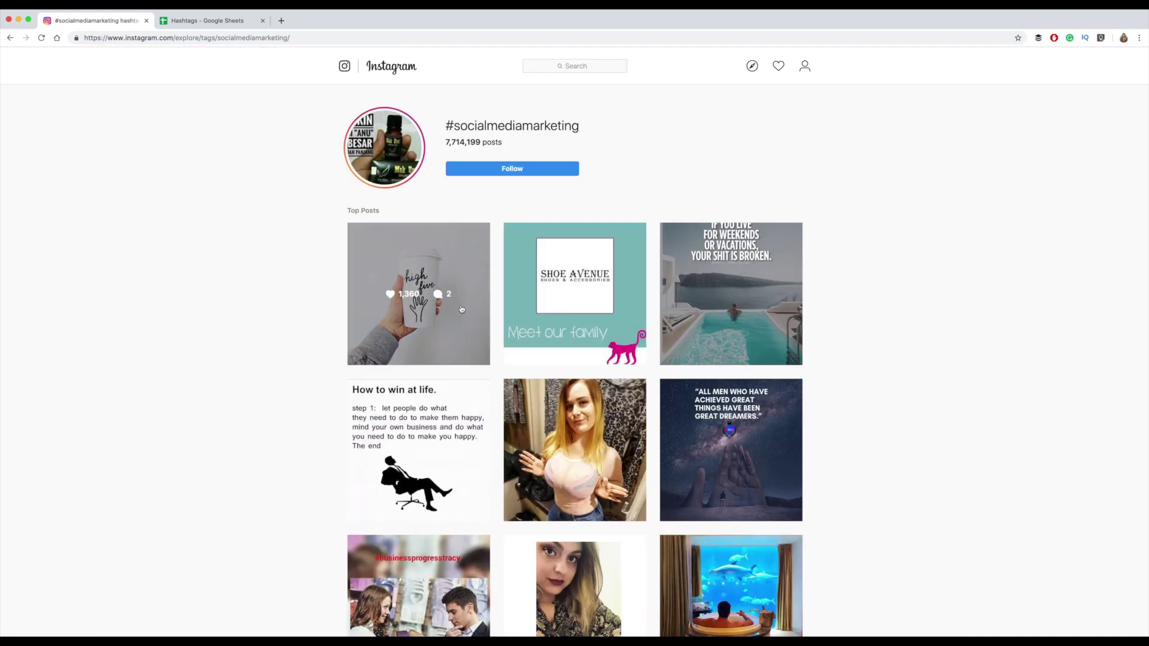
- Look through the top posts of #socialmediamarketing and open the "high five" coffee cup post to view its hashtags
{"action": "scroll", "coordinate": [507, 292], "scroll_direction": "down", "scroll_amount": 3}
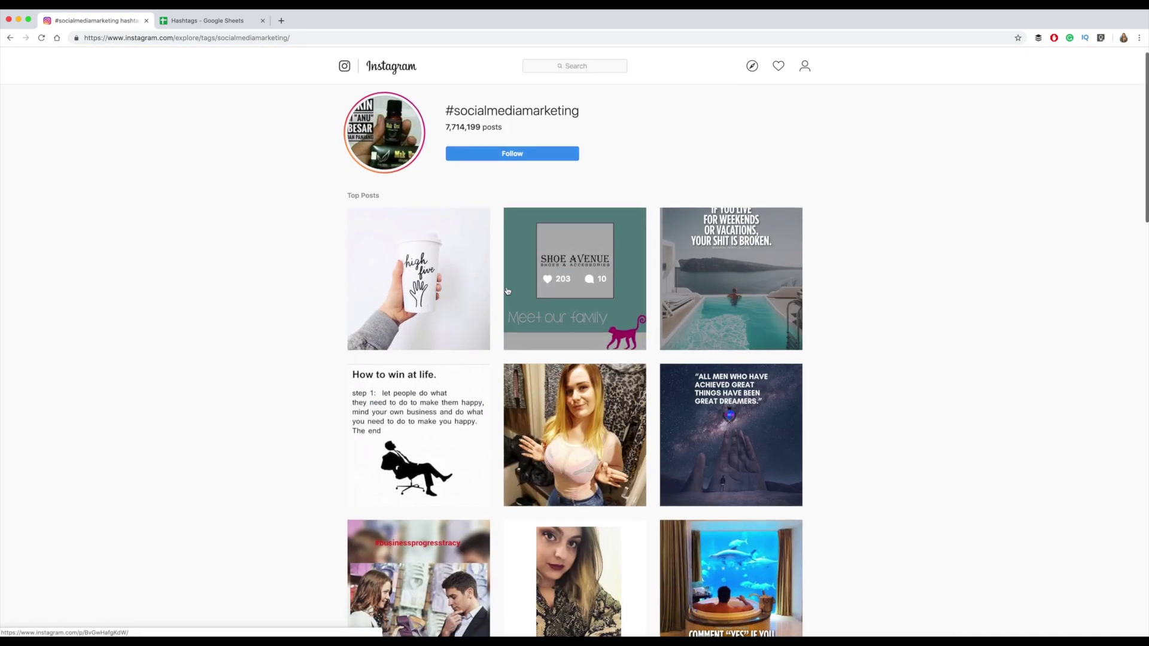
{"action": "scroll", "coordinate": [463, 318], "scroll_direction": "up", "scroll_amount": 3}
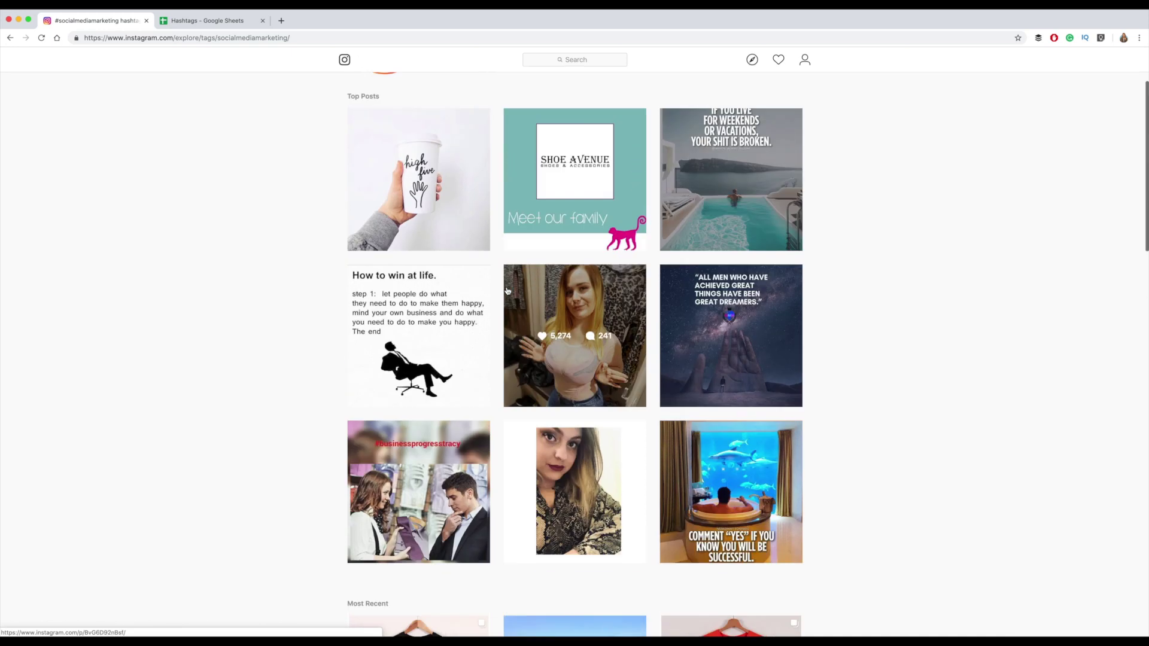
{"action": "left_click", "coordinate": [464, 318]}
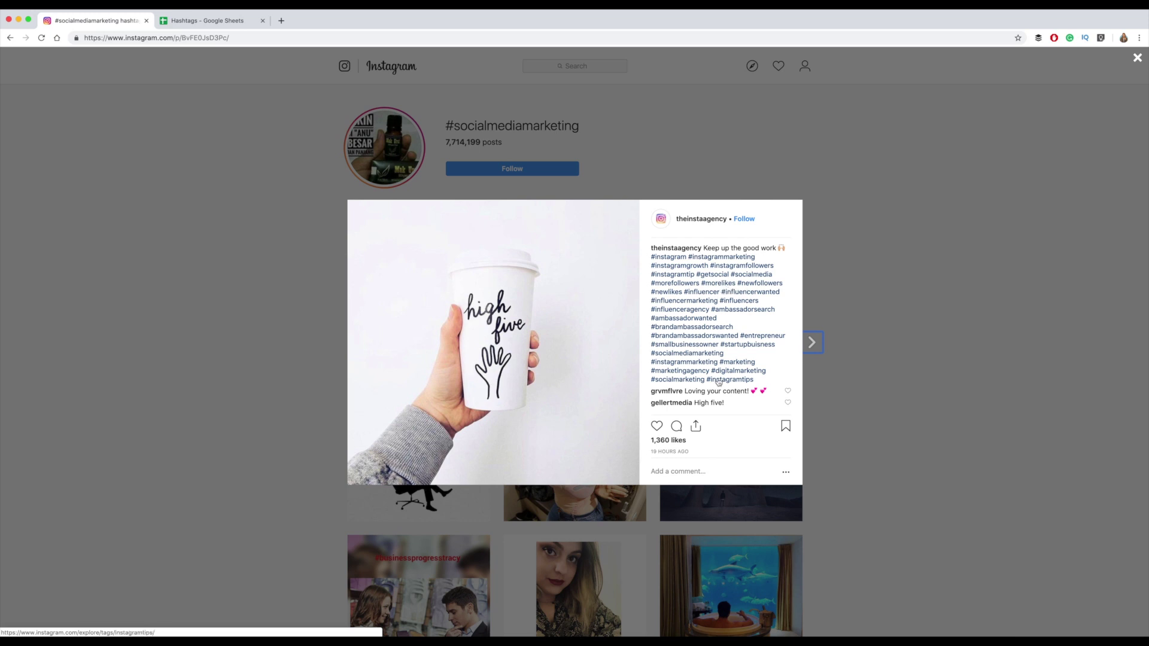
- Open the #socialmediamarketing hashtag from the coffee cup post's caption in a new tab and view its page
{"action": "left_click", "coordinate": [682, 354]}
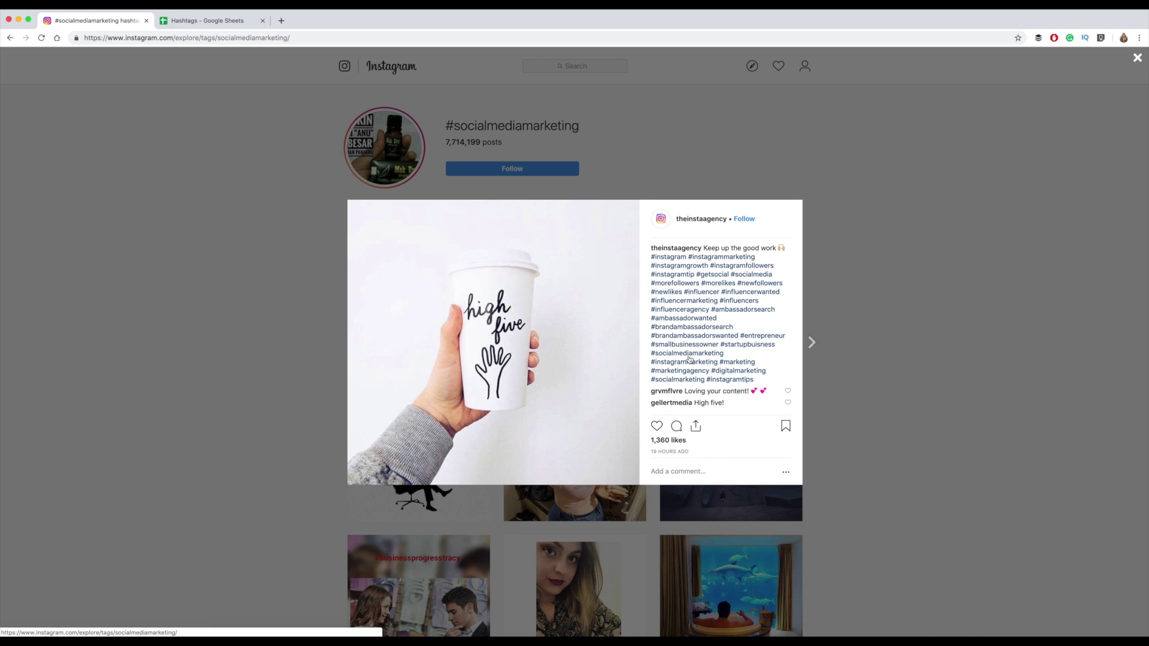
{"action": "right_click", "coordinate": [688, 357]}
{"action": "left_click", "coordinate": [718, 362]}
{"action": "key", "text": "ctrl+Tab"}
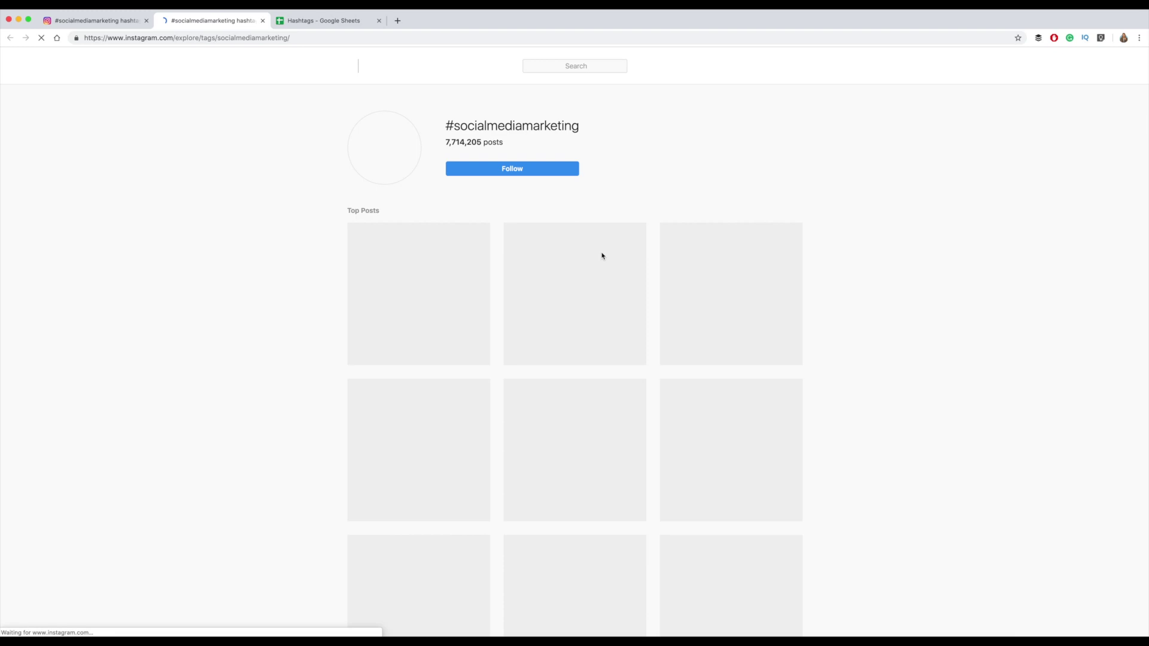
{"action": "scroll", "coordinate": [562, 173], "scroll_direction": "down", "scroll_amount": 1}
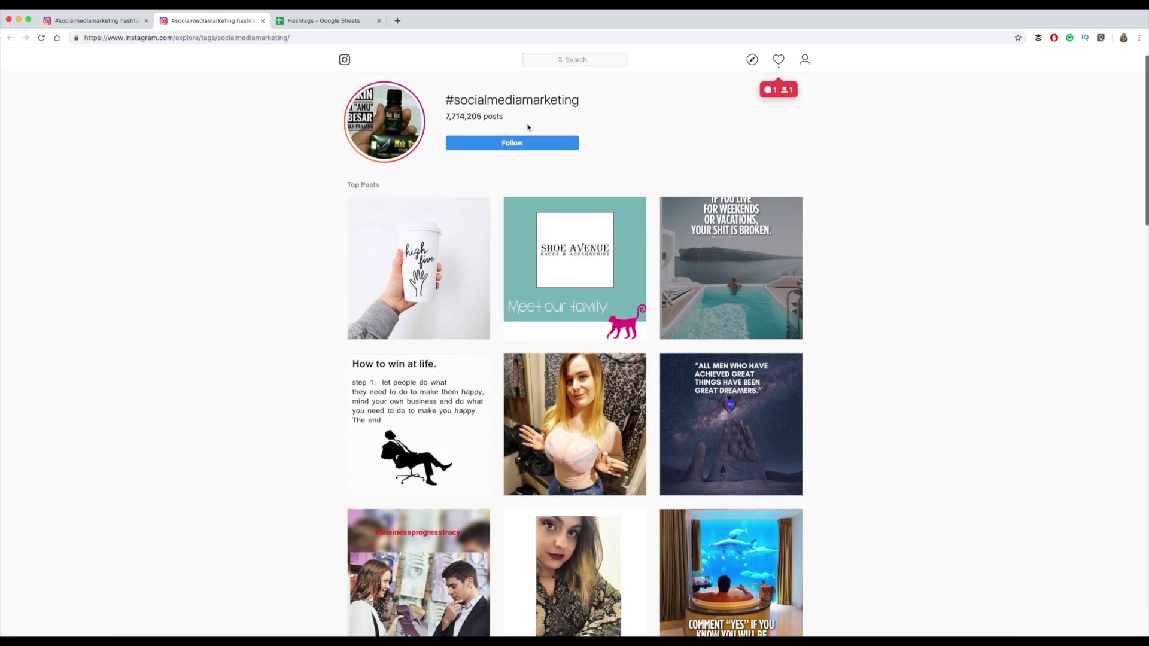
- Copy the #socialmediamarketing hashtag name from the heading of its Instagram page
{"action": "scroll", "coordinate": [543, 143], "scroll_direction": "up", "scroll_amount": 1}
{"action": "left_click_drag", "start_coordinate": [533, 143], "coordinate": [445, 142]}
{"action": "left_click_drag", "start_coordinate": [583, 124], "coordinate": [441, 125]}
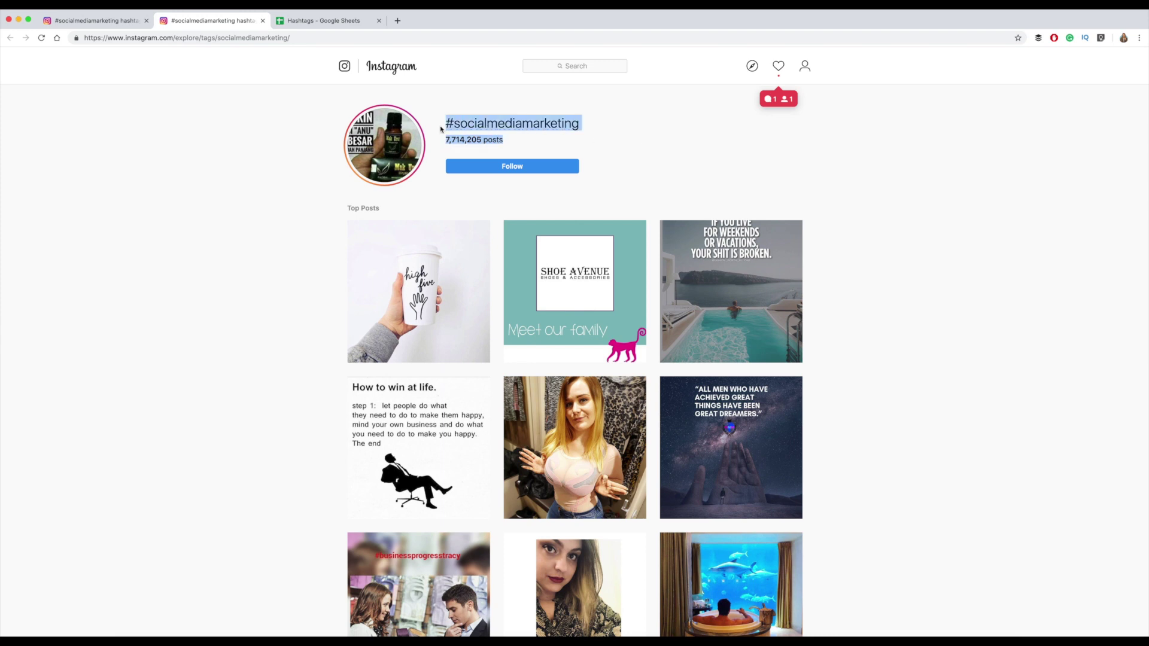
{"action": "left_click", "coordinate": [590, 125]}
{"action": "left_click_drag", "start_coordinate": [589, 125], "coordinate": [444, 118]}
{"action": "key", "text": "super+c"}
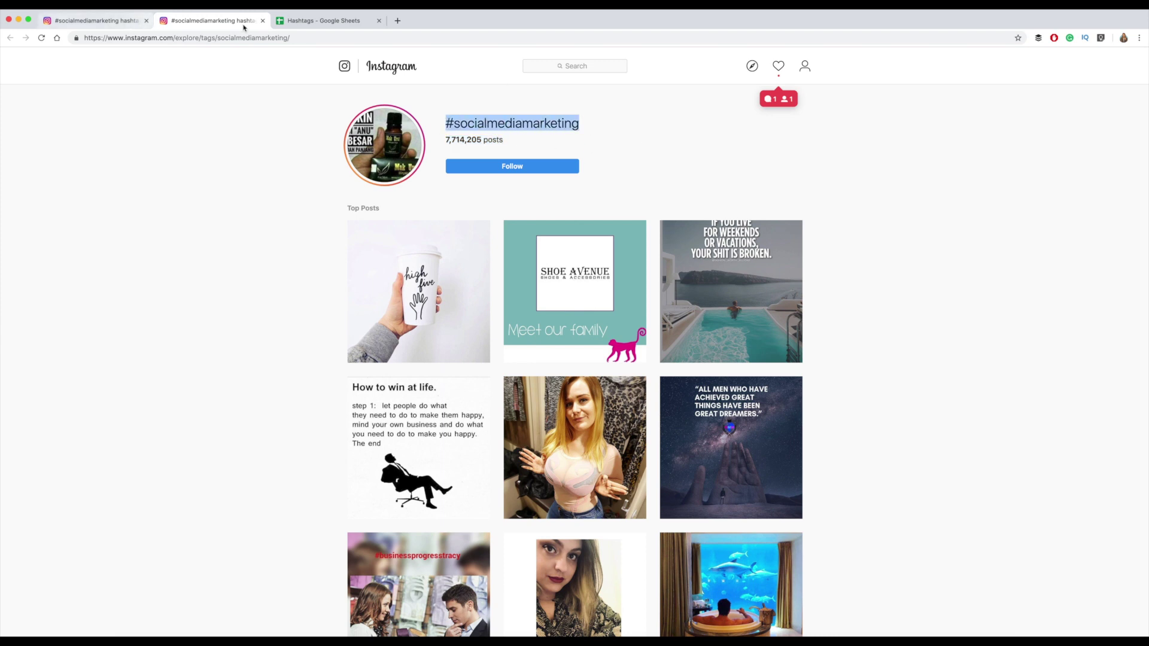
- Paste #socialmediamarketing into cell I10 of the Hashtags Google Sheet and widen column I to fit it
{"action": "left_click", "coordinate": [317, 21]}
{"action": "left_click", "coordinate": [554, 259]}
{"action": "left_click", "coordinate": [246, 104]}
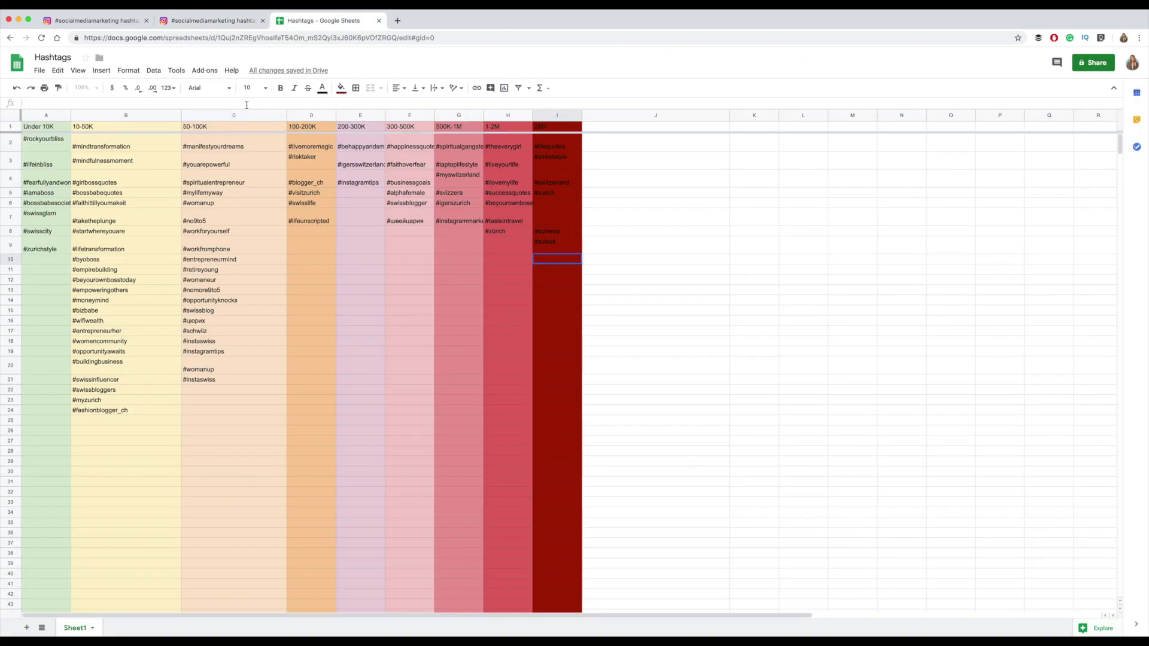
{"action": "key", "text": "super+v"}
{"action": "left_click", "coordinate": [565, 421]}
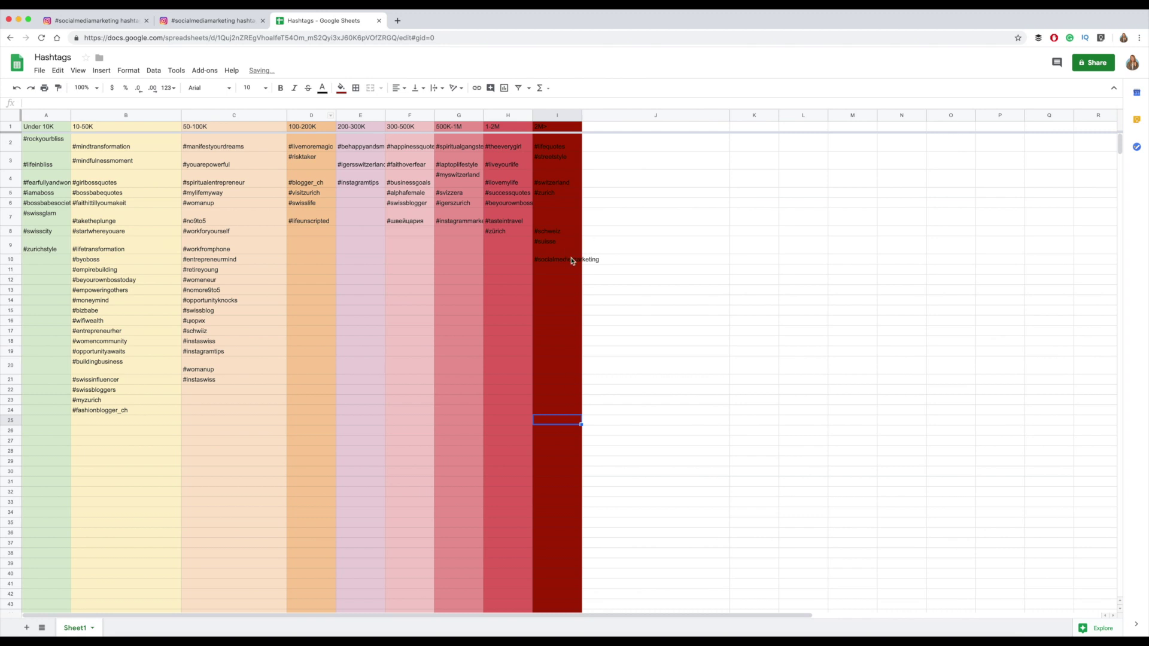
{"action": "left_click_drag", "start_coordinate": [581, 116], "coordinate": [603, 120]}
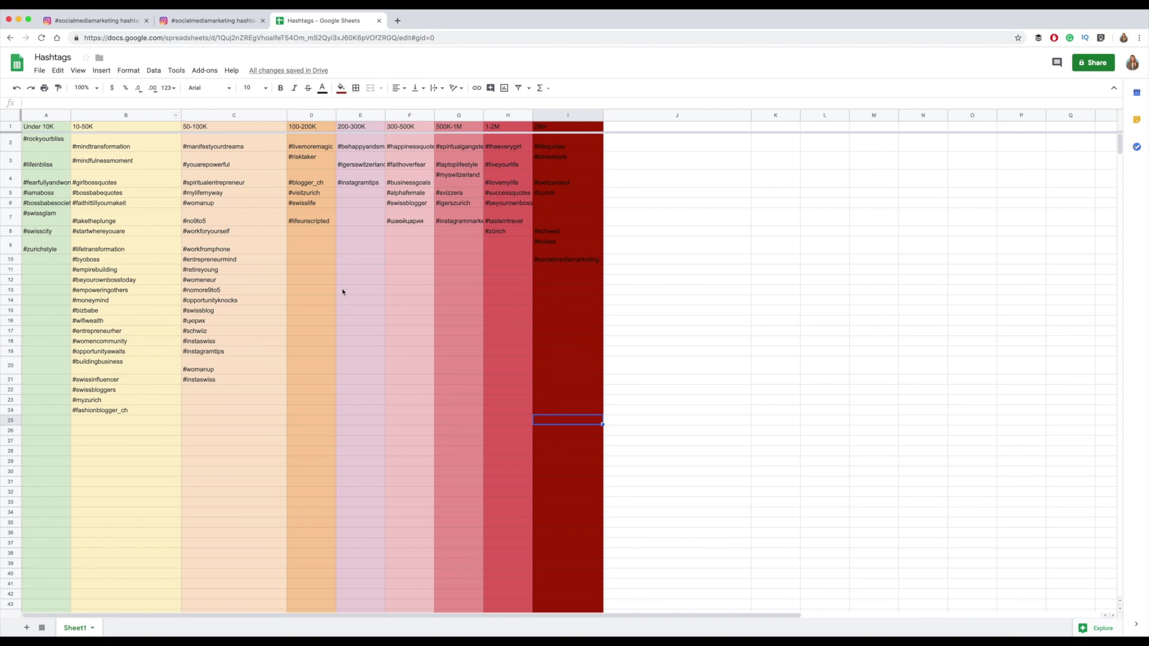
{"action": "left_click", "coordinate": [224, 24]}
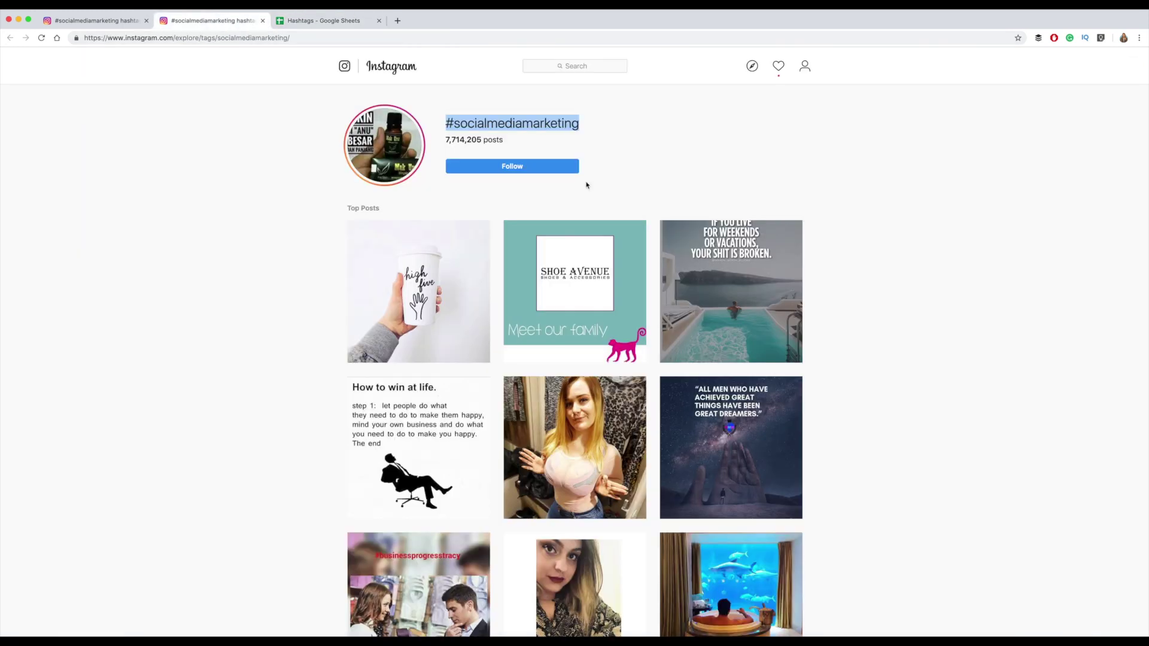
{"action": "left_click", "coordinate": [354, 23]}
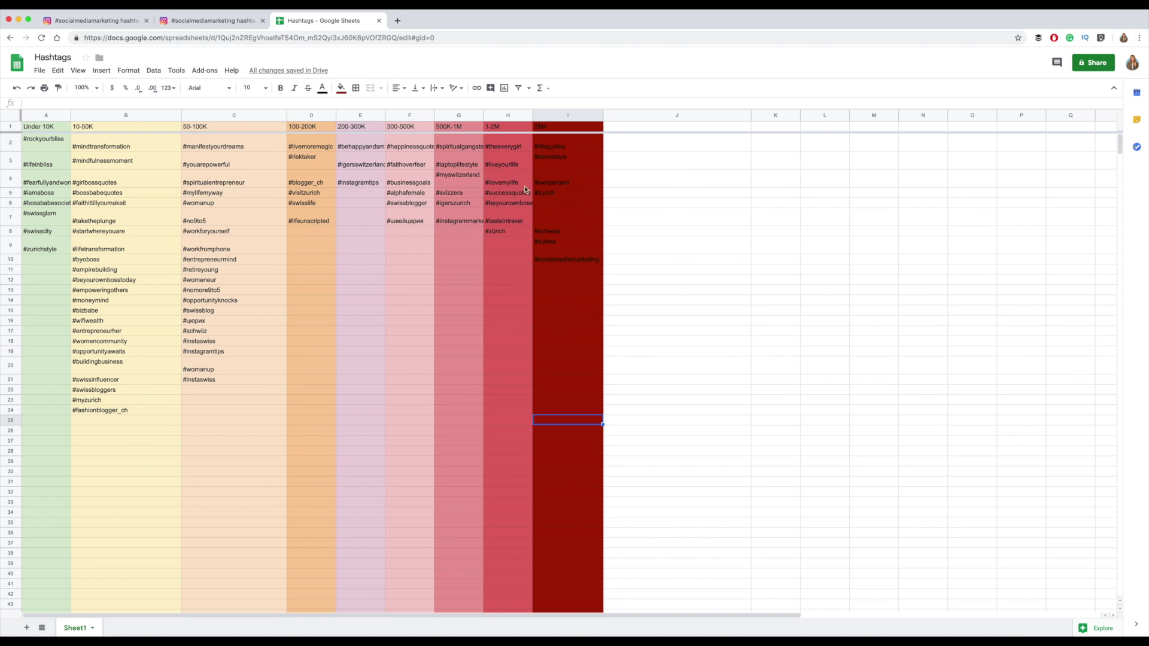
{"action": "left_click", "coordinate": [192, 23]}
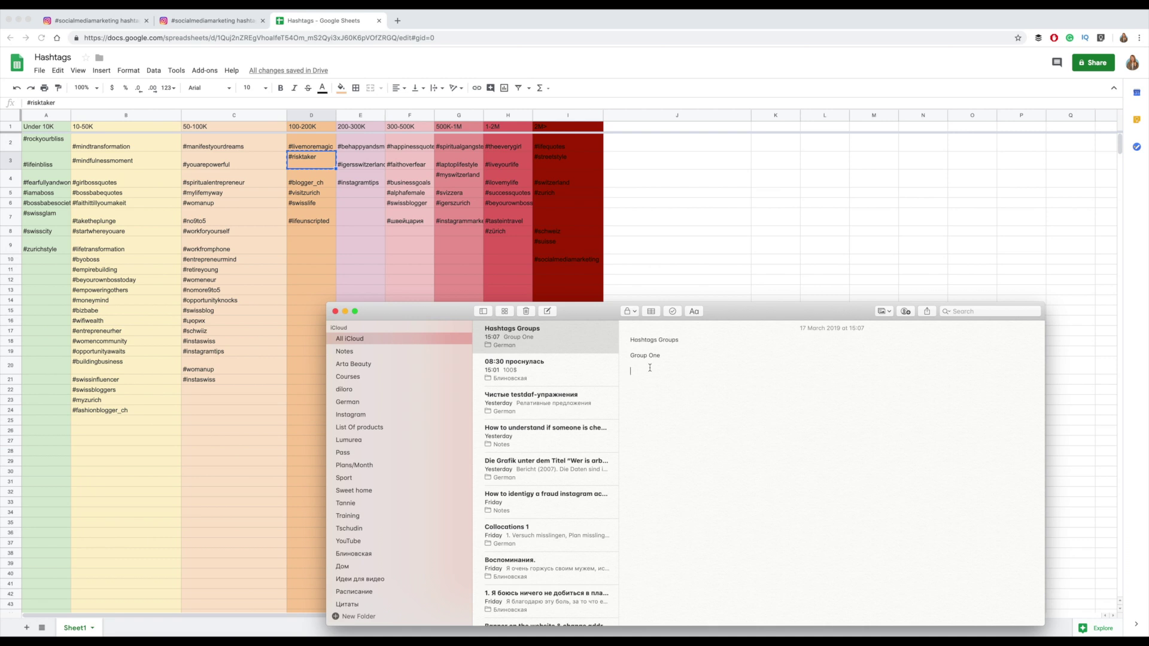
- Copy #lifeinbliss from the sheet's Under 10K column into the Hashtags Groups note in Notes, beneath Group One
{"action": "key", "text": "Return"}
{"action": "left_click", "coordinate": [47, 164]}
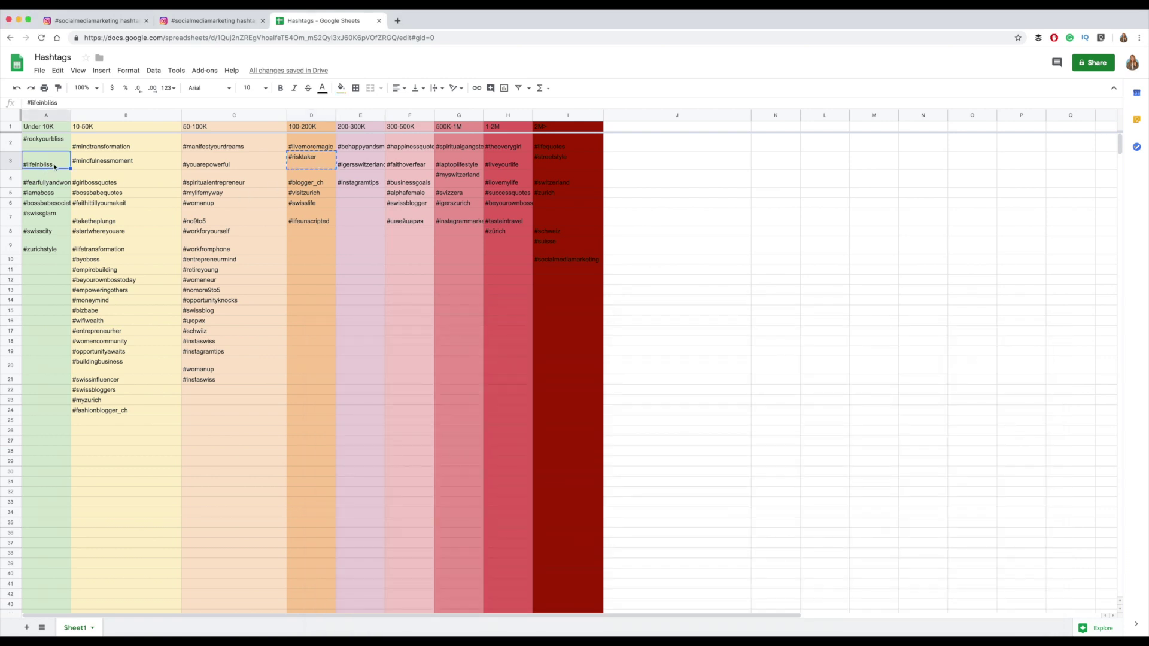
{"action": "key", "text": "super+c"}
{"action": "key", "text": "super+Tab"}
{"action": "key", "text": "super+v"}
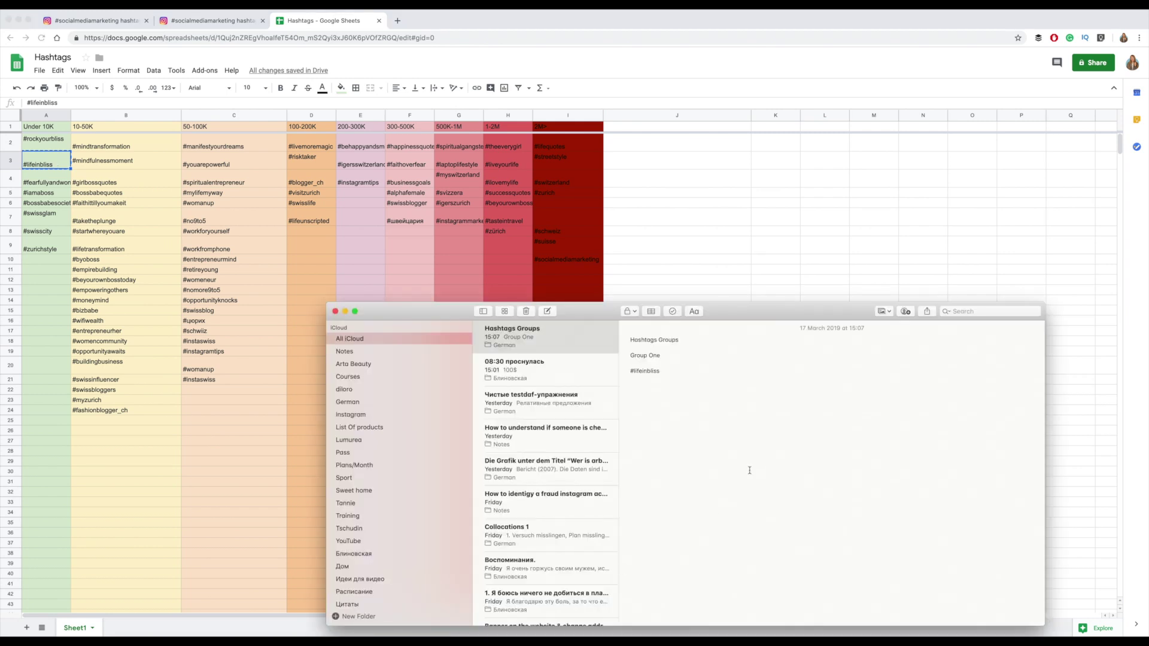
- Add #mindfulnessmoment from the sheet's 10-50K column to the Group One hashtags in the note
{"action": "key", "text": "super+Tab"}
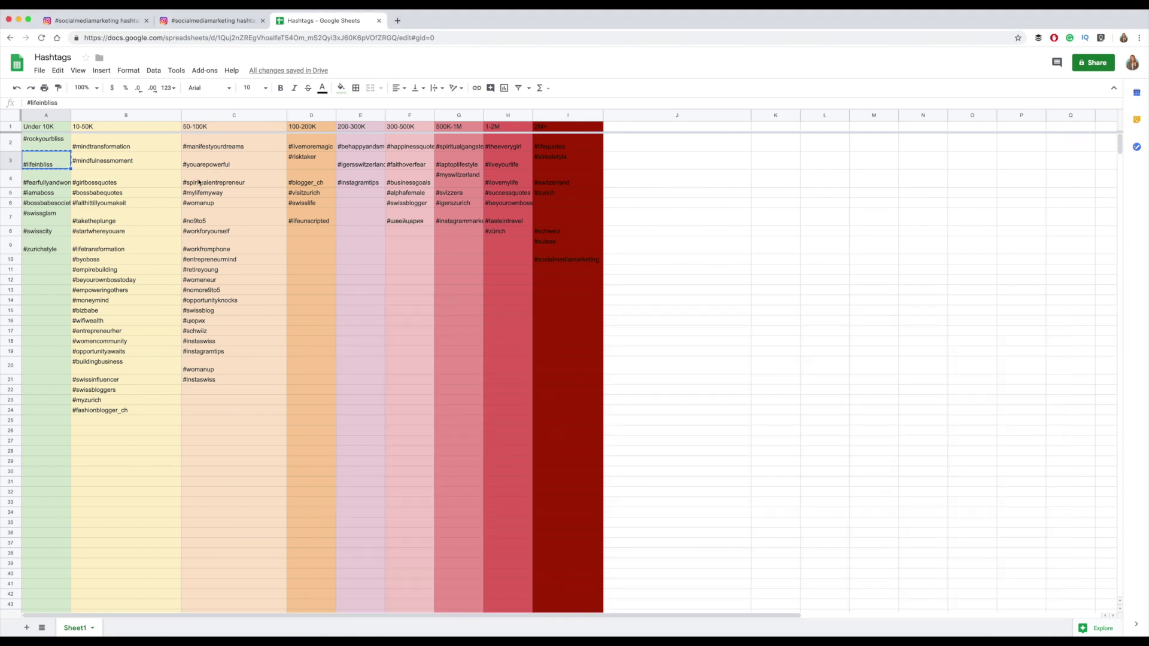
{"action": "left_click", "coordinate": [105, 162]}
{"action": "key", "text": "cmd+c"}
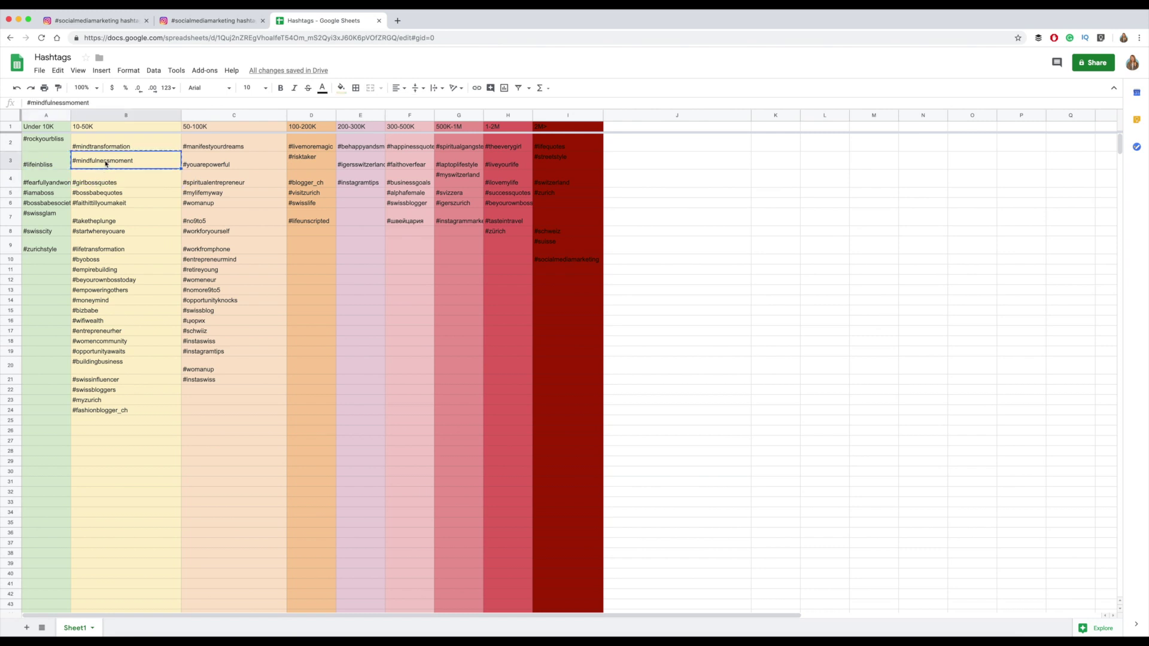
{"action": "key", "text": "super+Tab"}
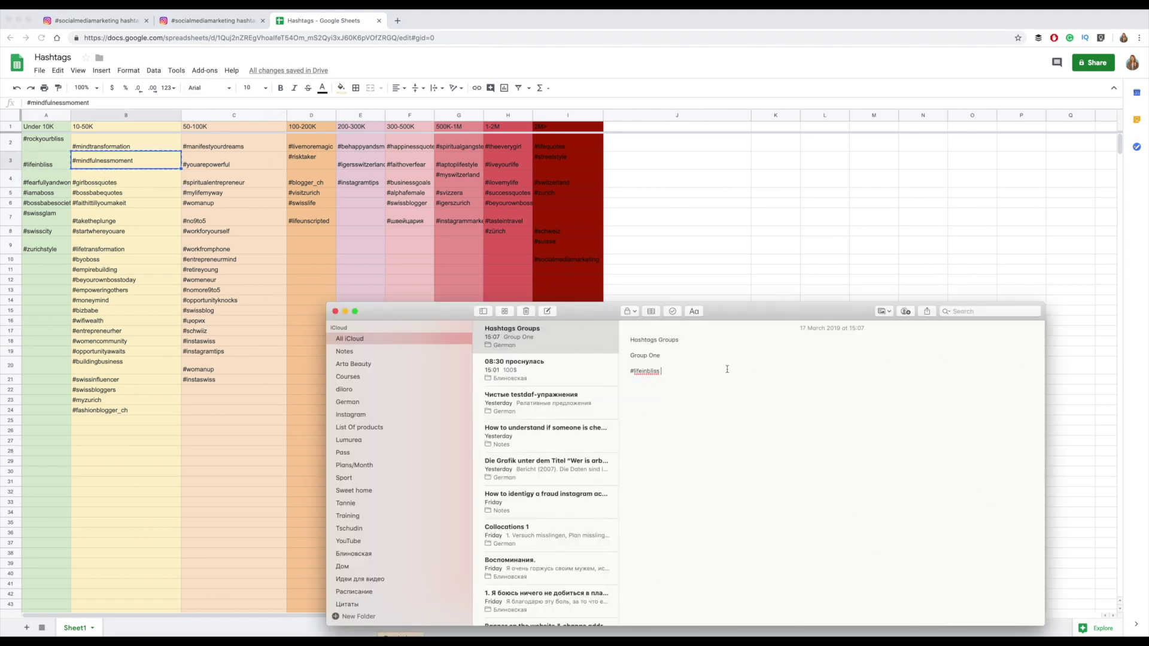
{"action": "key", "text": "super+v"}
- Add #youarepowerful from the sheet's 50-100K column to the Group One hashtags in the note
{"action": "key", "text": "super+Tab"}
{"action": "left_click", "coordinate": [229, 165]}
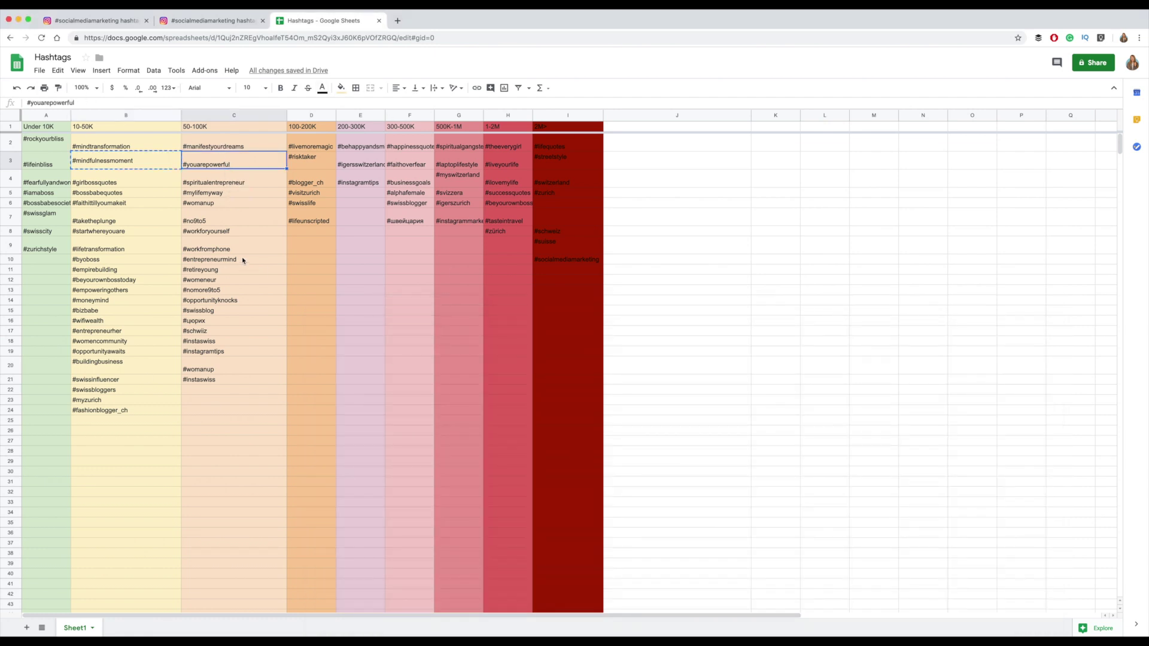
{"action": "key", "text": "super+c"}
{"action": "key", "text": "super+Tab"}
{"action": "key", "text": "super+v"}
- Add #retireyoung from the sheet's 50-100K column to the Group One hashtags in the note
{"action": "key", "text": "super+Tab"}
{"action": "left_click", "coordinate": [202, 272]}
{"action": "key", "text": "super+c"}
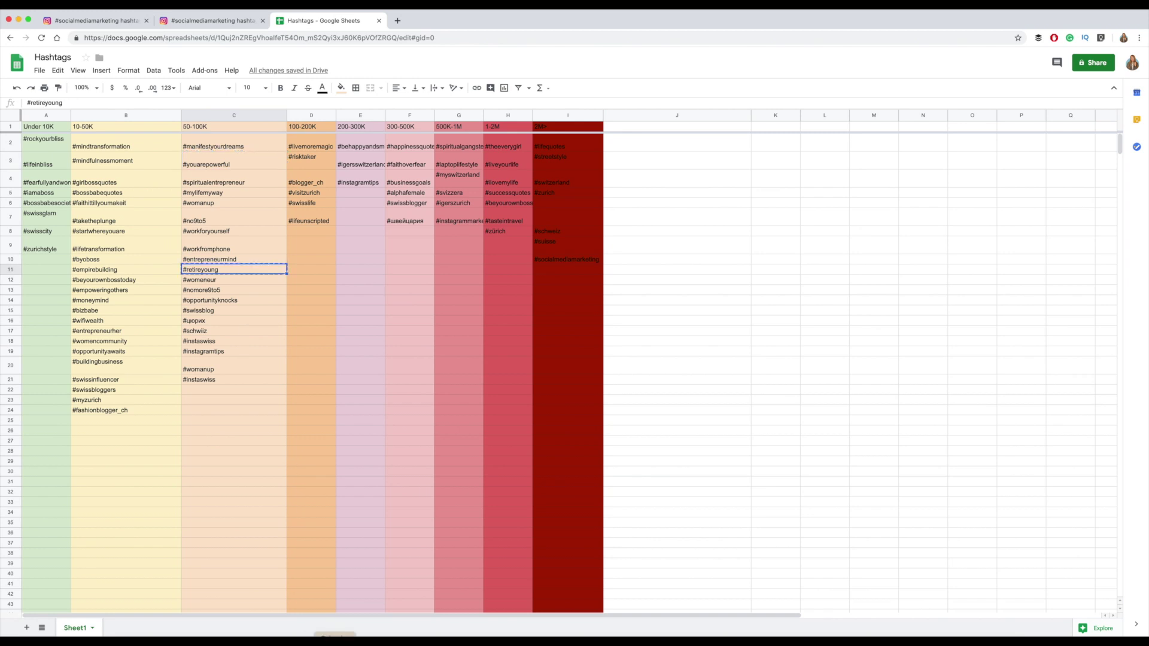
{"action": "key", "text": "super+Tab"}
{"action": "key", "text": "super+v"}
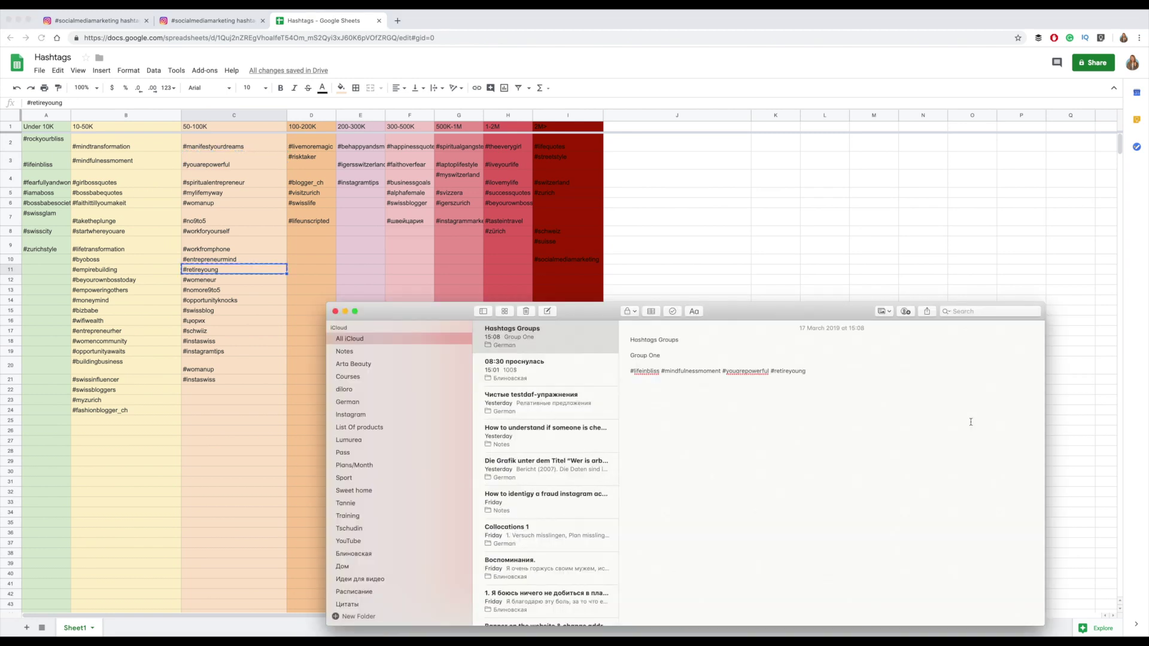
- Add #lifetransformation from the sheet's 10-50K column to the Group One hashtags in the note
{"action": "left_click", "coordinate": [242, 276]}
{"action": "left_click", "coordinate": [102, 253]}
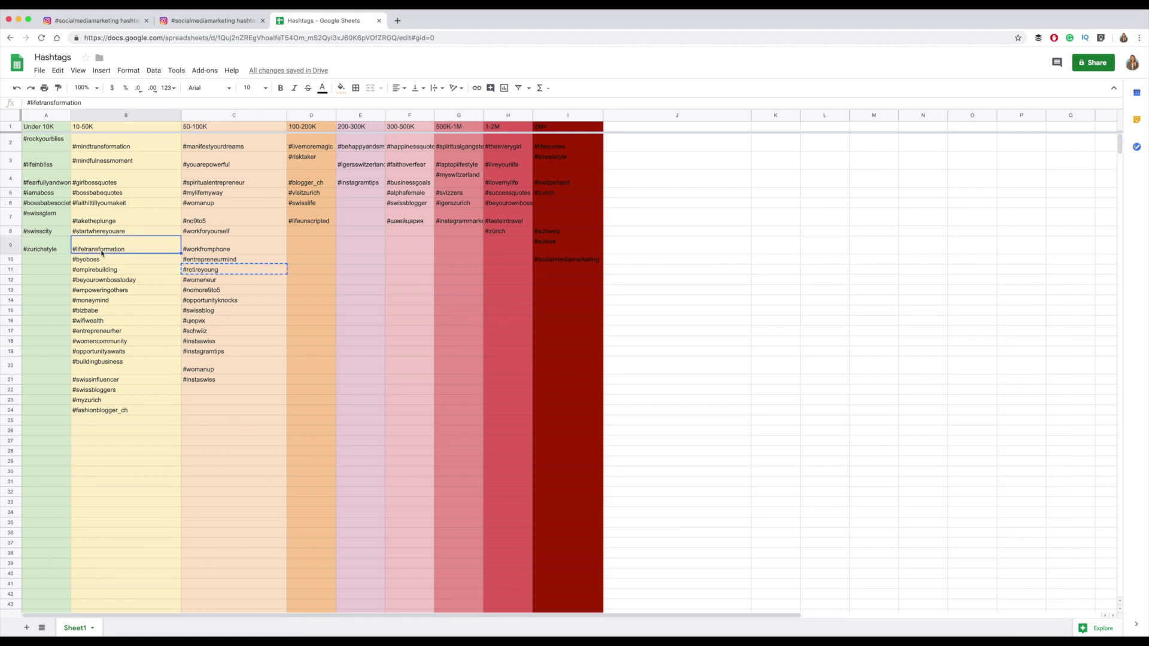
{"action": "key", "text": "super+c"}
{"action": "key", "text": "super+Tab"}
{"action": "key", "text": "super+v"}
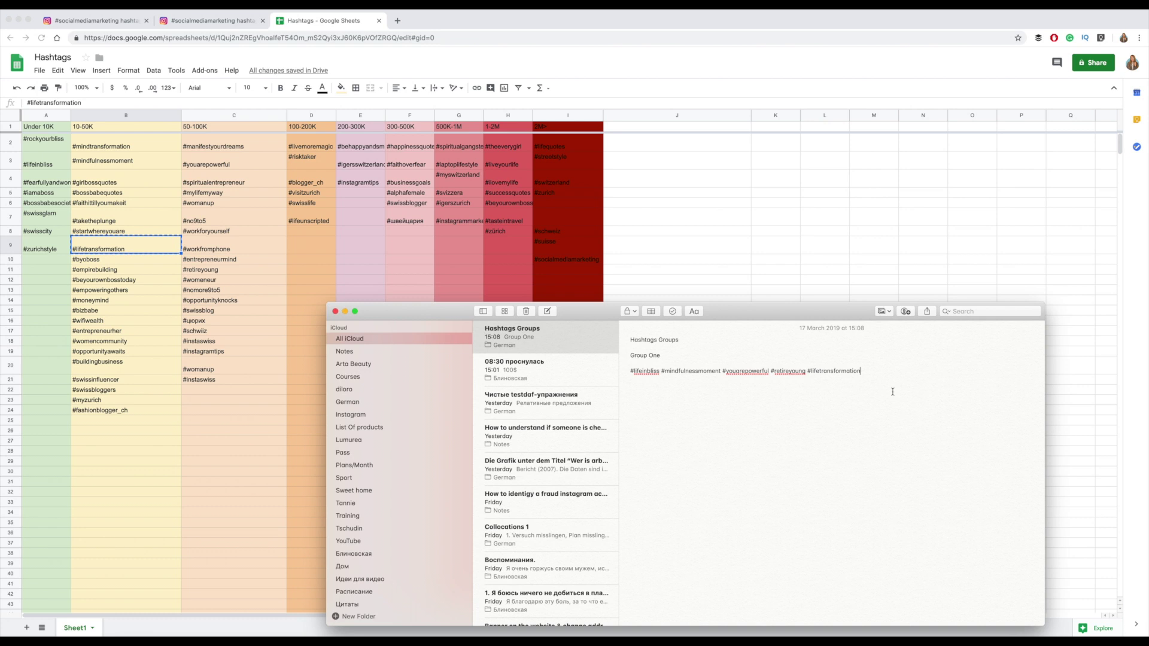
- Try to add #zurichstyle from the sheet's Under 10K column to the Group One hashtags in the note
{"action": "key", "text": "super+Tab"}
{"action": "double_click", "coordinate": [52, 252]}
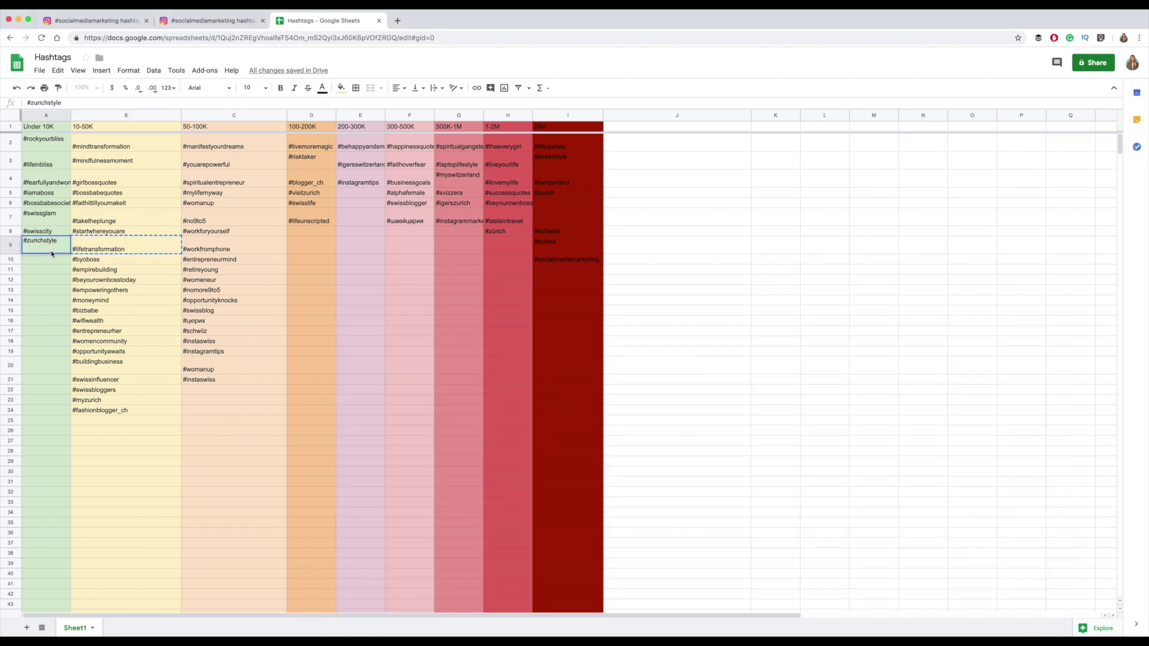
{"action": "key", "text": "super+Tab"}
{"action": "key", "text": "super+v"}
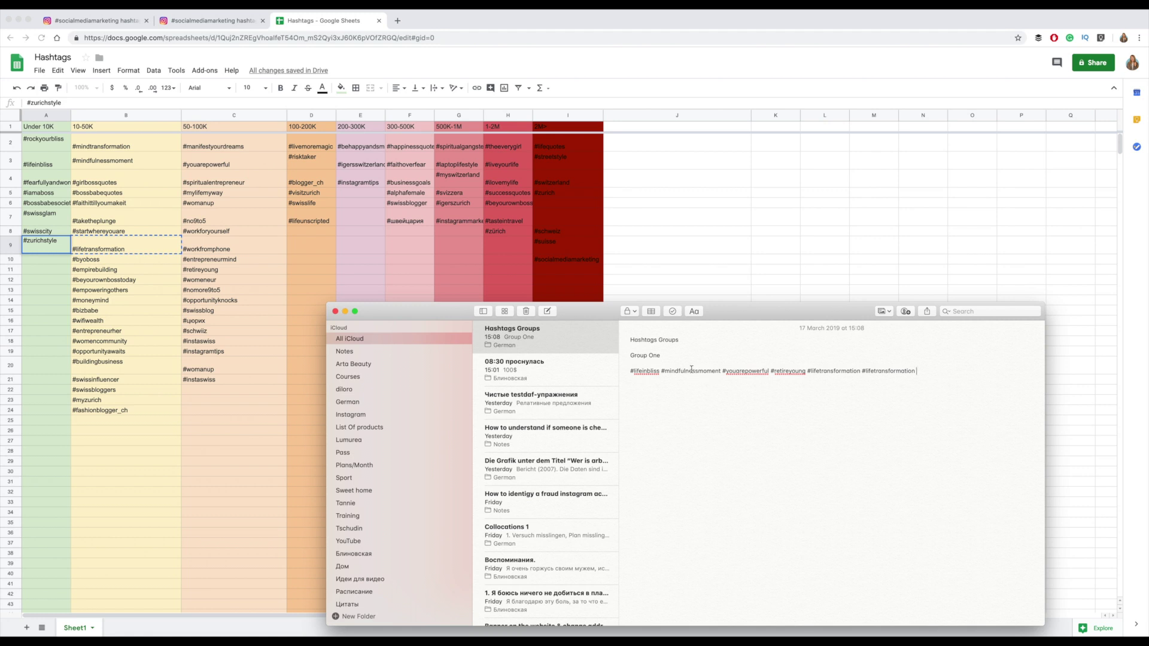
- Add the heading Group Two below the Group One hashtags in the note, with an empty line under it
{"action": "key", "text": "Return"}
{"action": "type", "text": "Griu"}
{"action": "key", "text": "BackSpace"}
{"action": "key", "text": "BackSpace"}
{"action": "type", "text": "up Two"}
{"action": "key", "text": "BackSpace"}
{"action": "key", "text": "BackSpace"}
{"action": "key", "text": "BackSpace"}
{"action": "key", "text": "BackSpace"}
{"action": "key", "text": "BackSpace"}
{"action": "type", "text": "oup Two"}
{"action": "scroll", "coordinate": [214, 259], "scroll_direction": "down", "scroll_amount": 1}
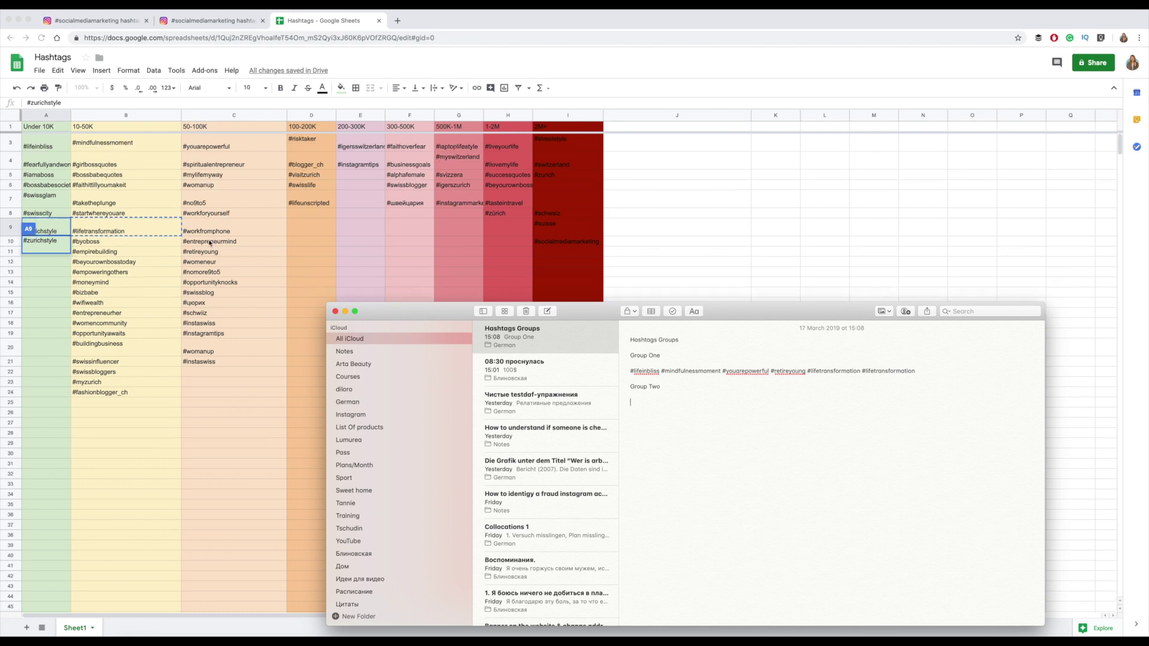